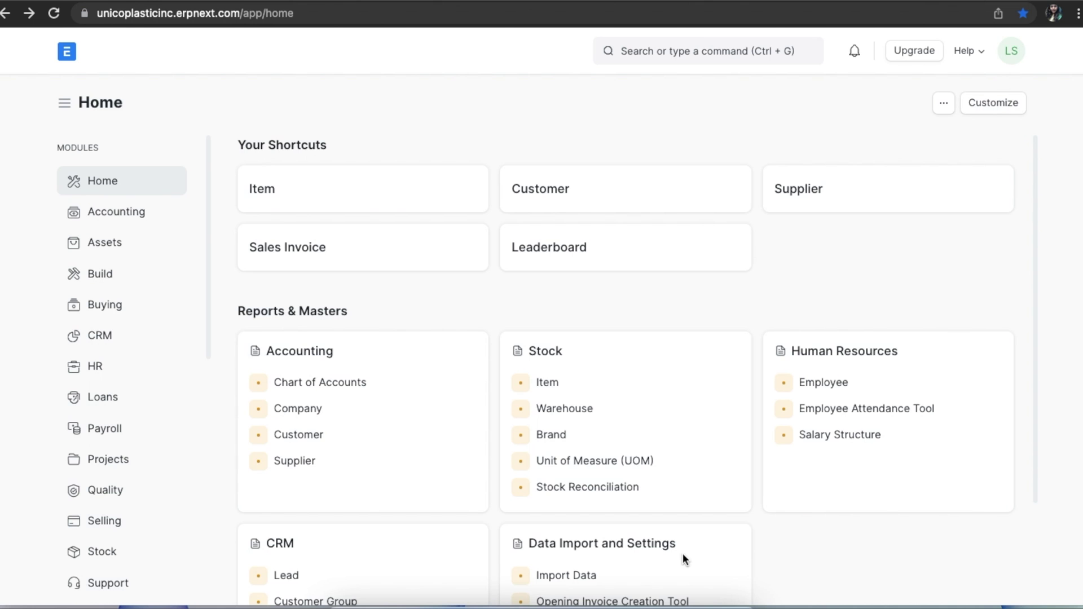
- Open the Premium Plastic Chair item from the Stock workspace's item list
{"action": "scroll", "coordinate": [96, 530], "scroll_direction": "down", "scroll_amount": 1}
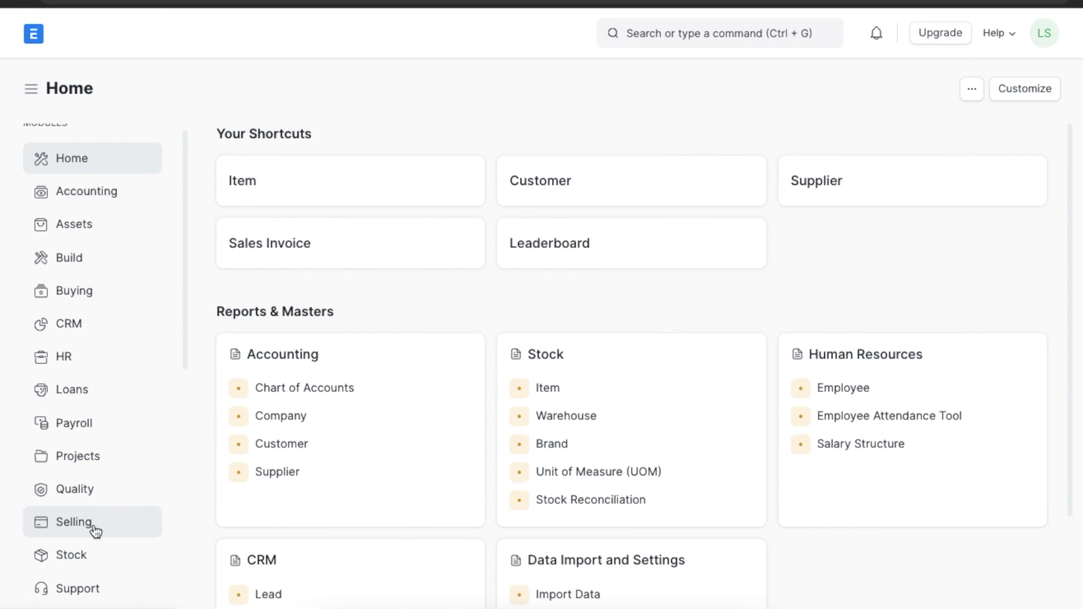
{"action": "scroll", "coordinate": [96, 530], "scroll_direction": "down", "scroll_amount": 2}
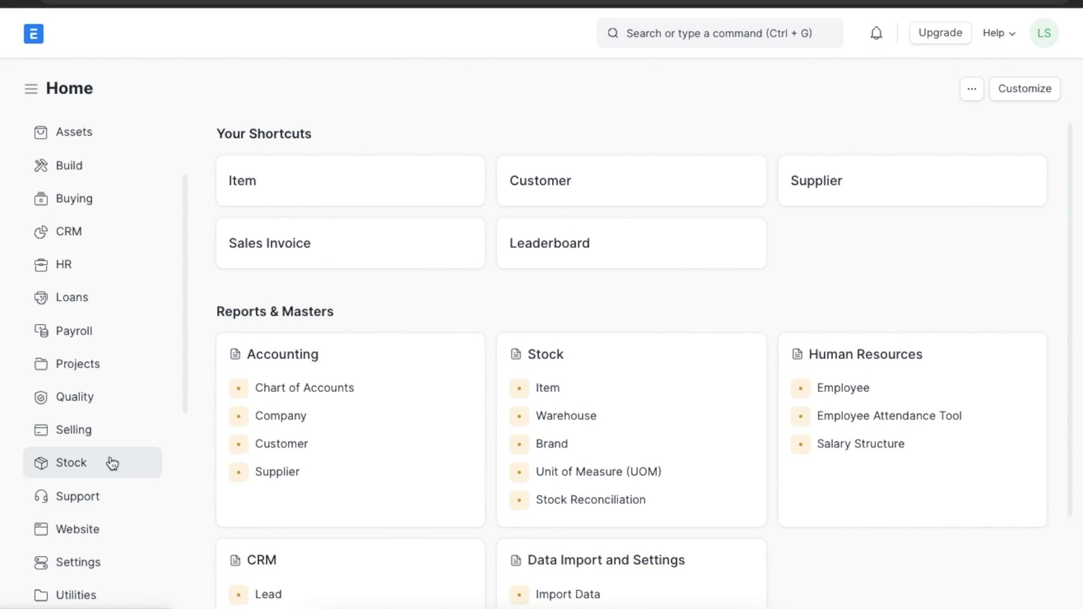
{"action": "left_click", "coordinate": [110, 462]}
{"action": "scroll", "coordinate": [416, 474], "scroll_direction": "down", "scroll_amount": 5}
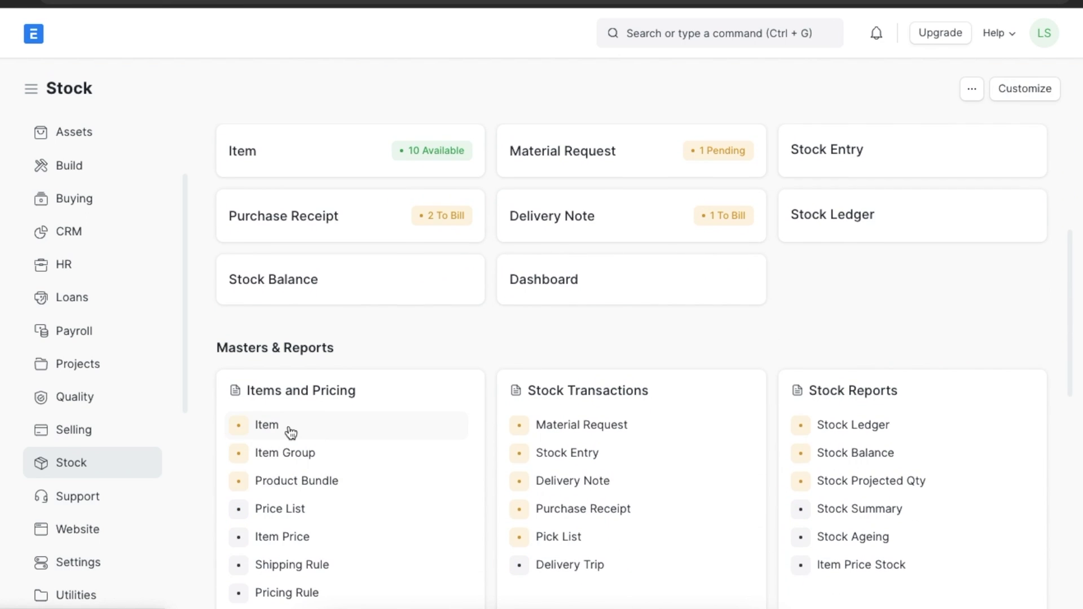
{"action": "left_click", "coordinate": [291, 433]}
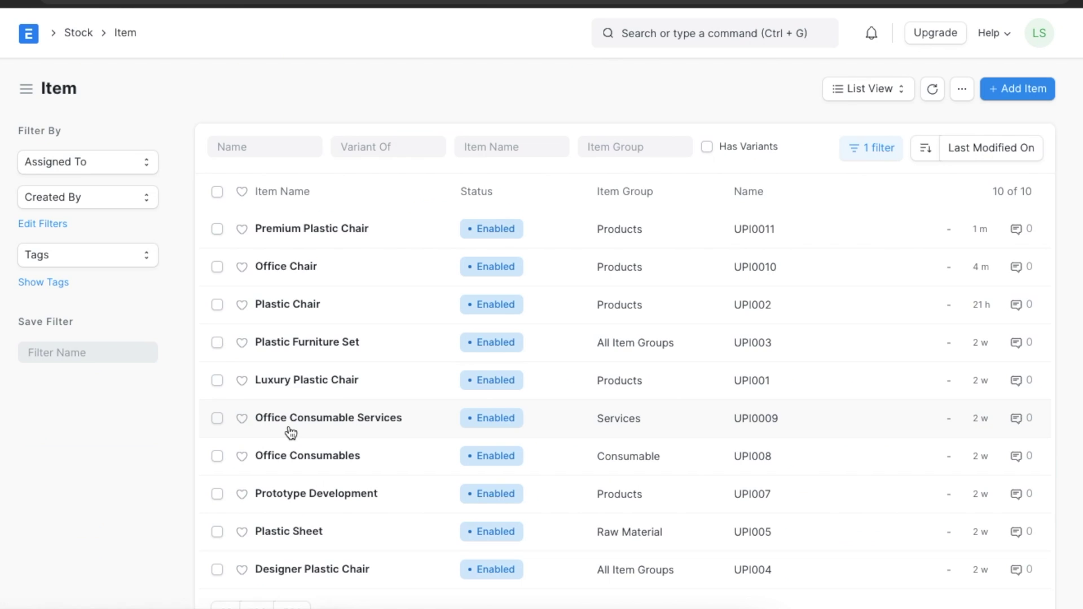
{"action": "left_click", "coordinate": [349, 232]}
- Enter 365 as the Warranty Period (in days) and save the item
{"action": "scroll", "coordinate": [448, 462], "scroll_direction": "down", "scroll_amount": 8}
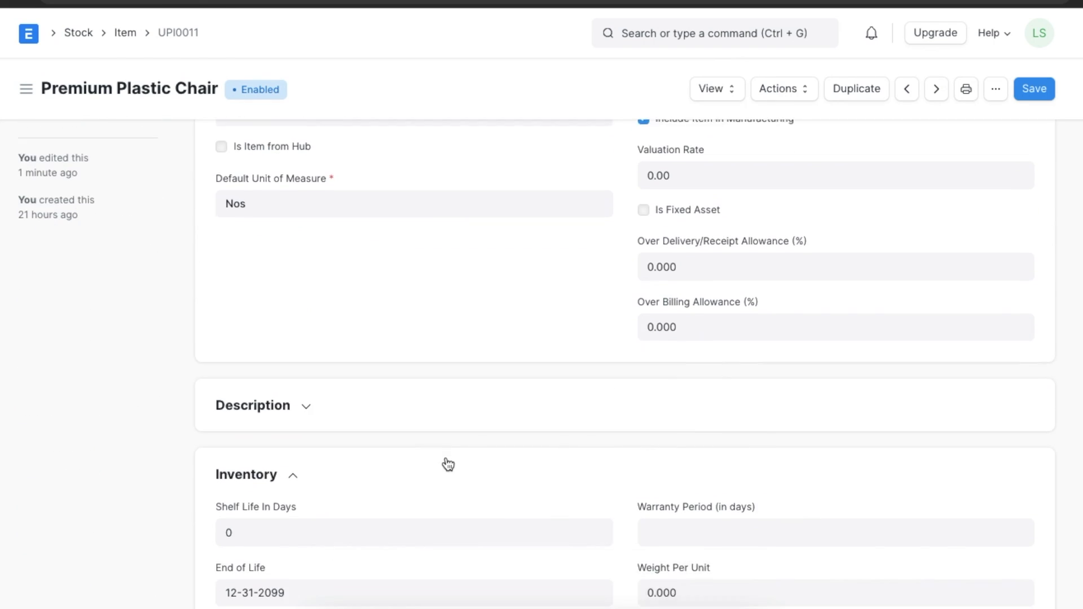
{"action": "scroll", "coordinate": [448, 464], "scroll_direction": "down", "scroll_amount": 3}
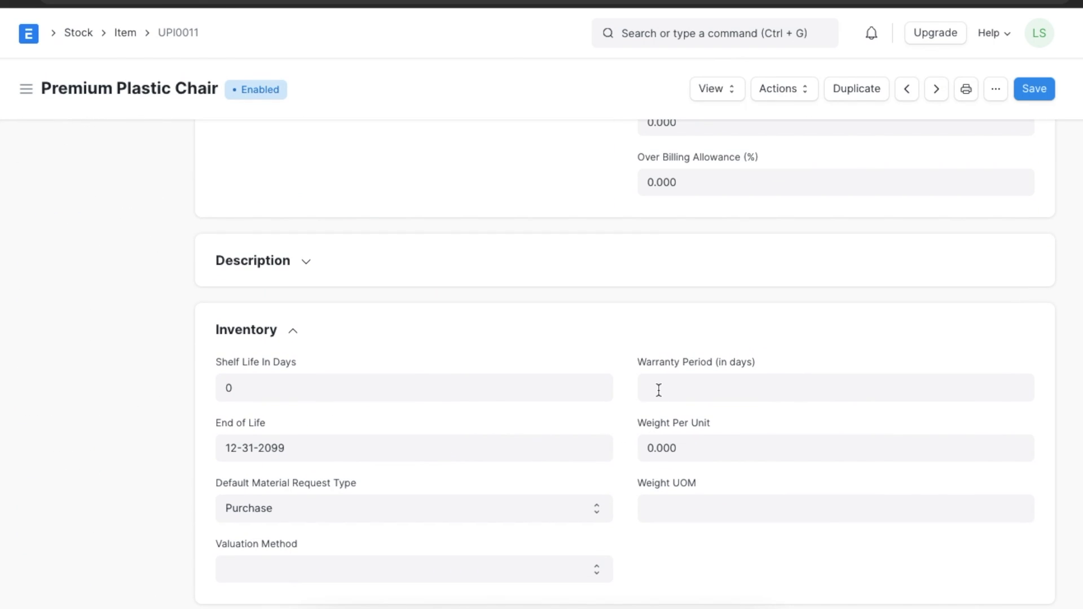
{"action": "left_click", "coordinate": [659, 390]}
{"action": "type", "text": "3"}
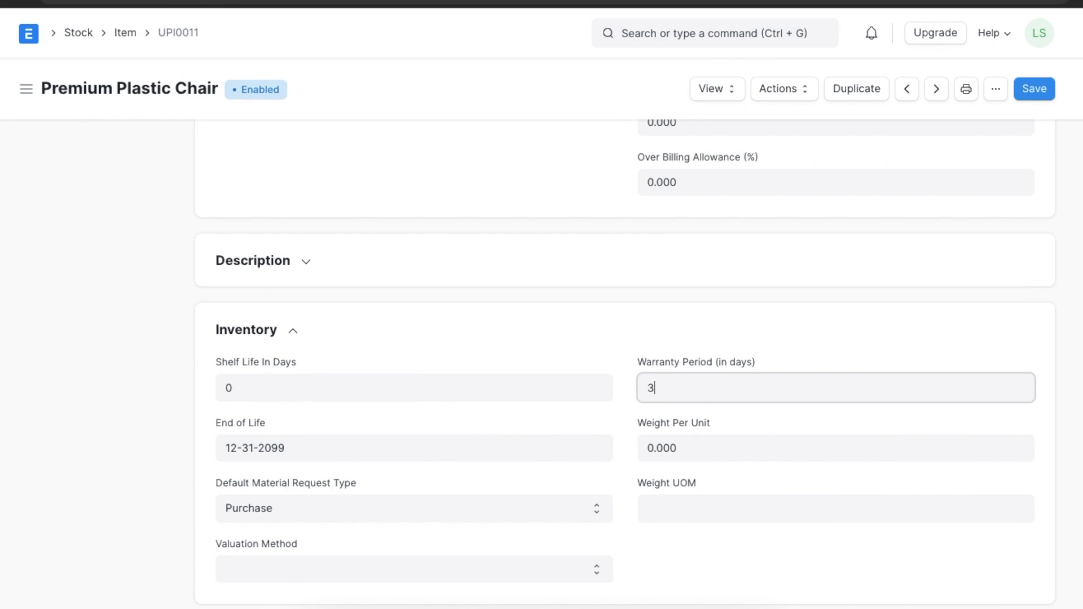
{"action": "type", "text": "65"}
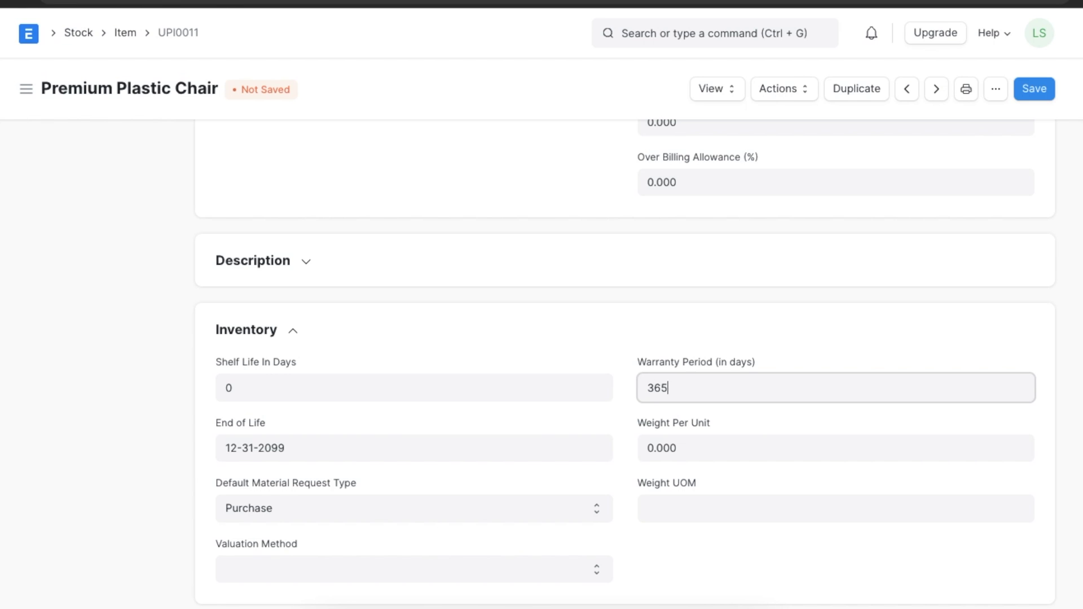
{"action": "left_click", "coordinate": [1035, 89]}
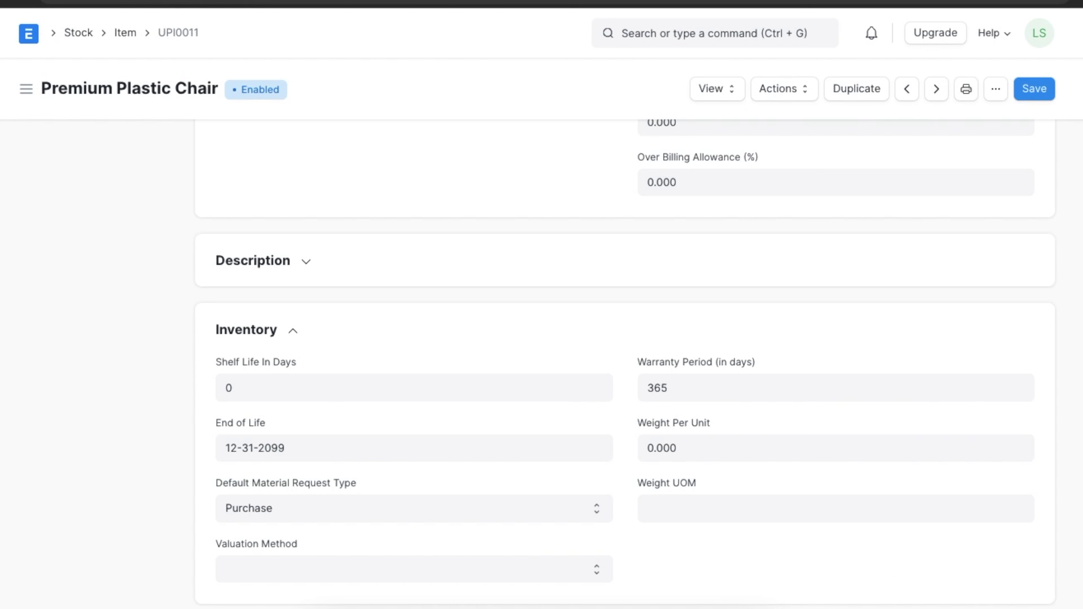
- Show the documents linked to the Premium Plastic Chair item
{"action": "scroll", "coordinate": [1080, 471], "scroll_direction": "up", "scroll_amount": 6}
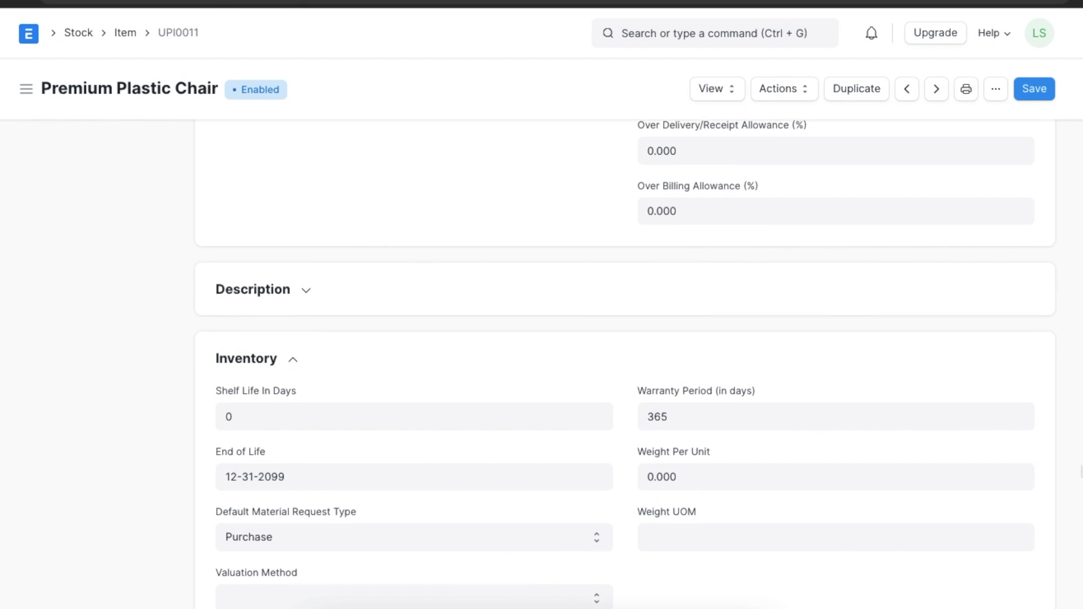
{"action": "scroll", "coordinate": [1081, 471], "scroll_direction": "up", "scroll_amount": 4}
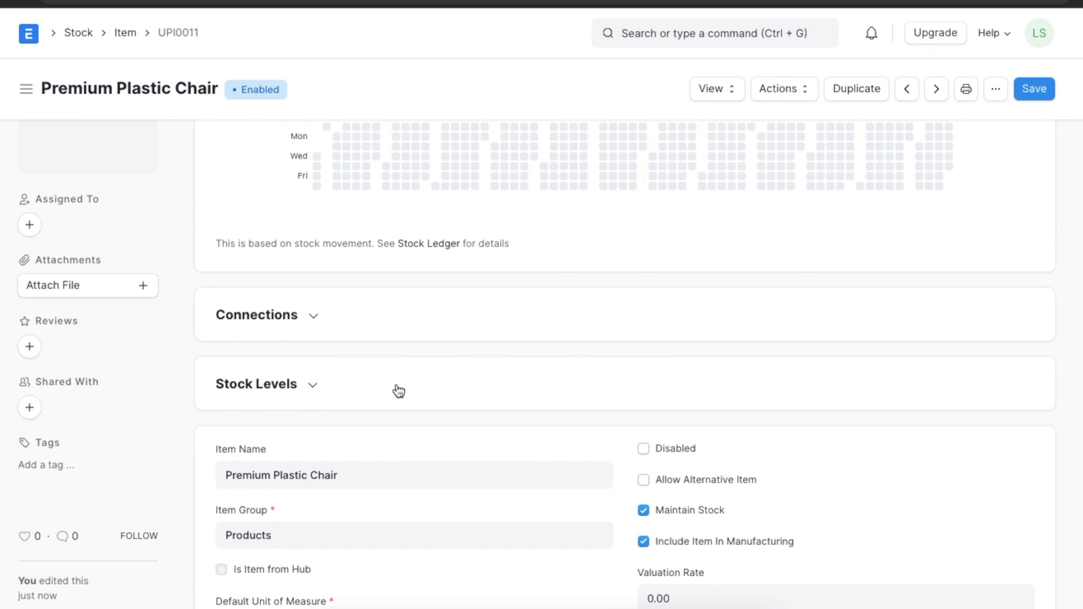
{"action": "left_click", "coordinate": [313, 320]}
- Start a purchase receipt for the chair from supplier Innovative Inc. with accepted quantity 5
{"action": "scroll", "coordinate": [313, 322], "scroll_direction": "down", "scroll_amount": 4}
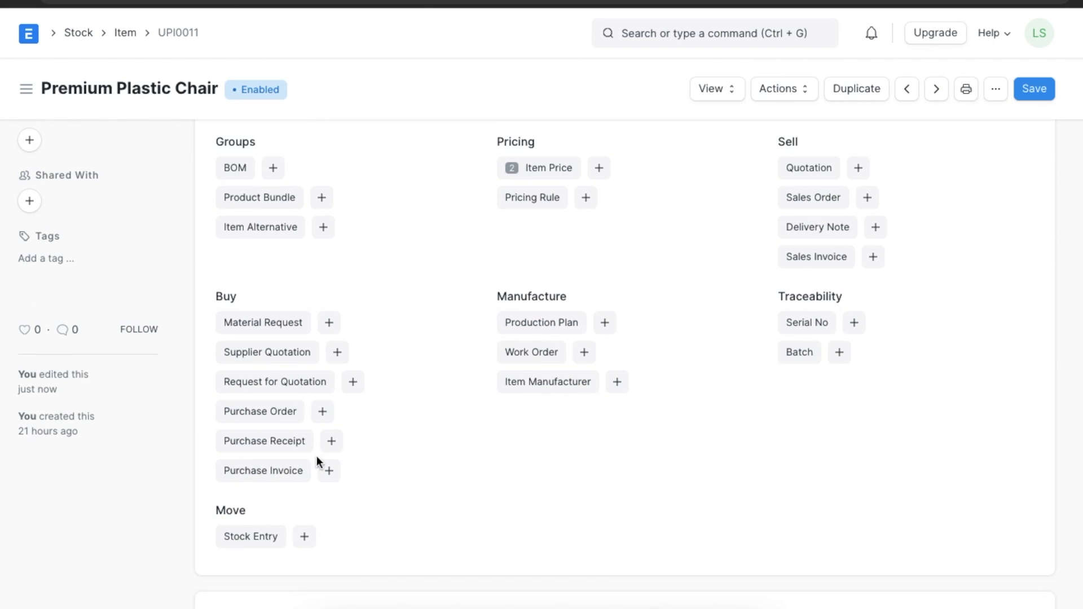
{"action": "left_click", "coordinate": [333, 441]}
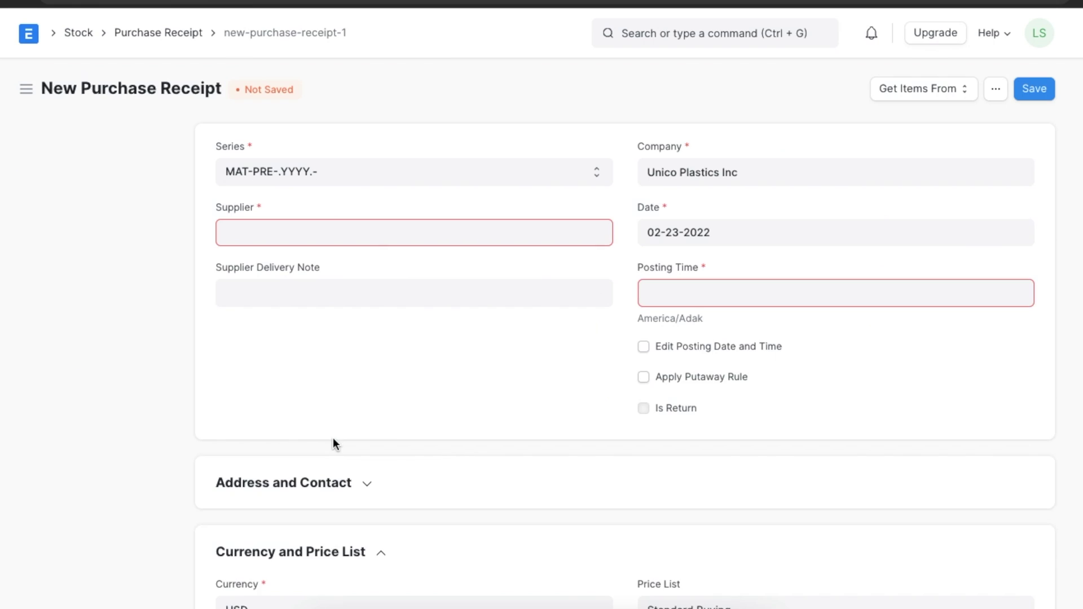
{"action": "left_click", "coordinate": [361, 234]}
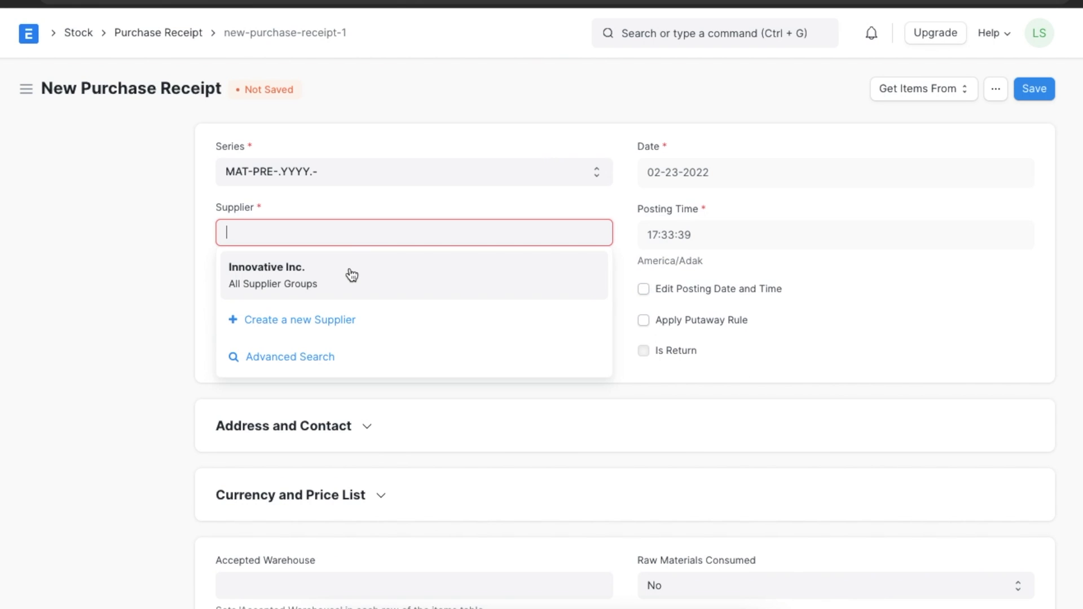
{"action": "left_click", "coordinate": [350, 274]}
{"action": "scroll", "coordinate": [393, 338], "scroll_direction": "down", "scroll_amount": 8}
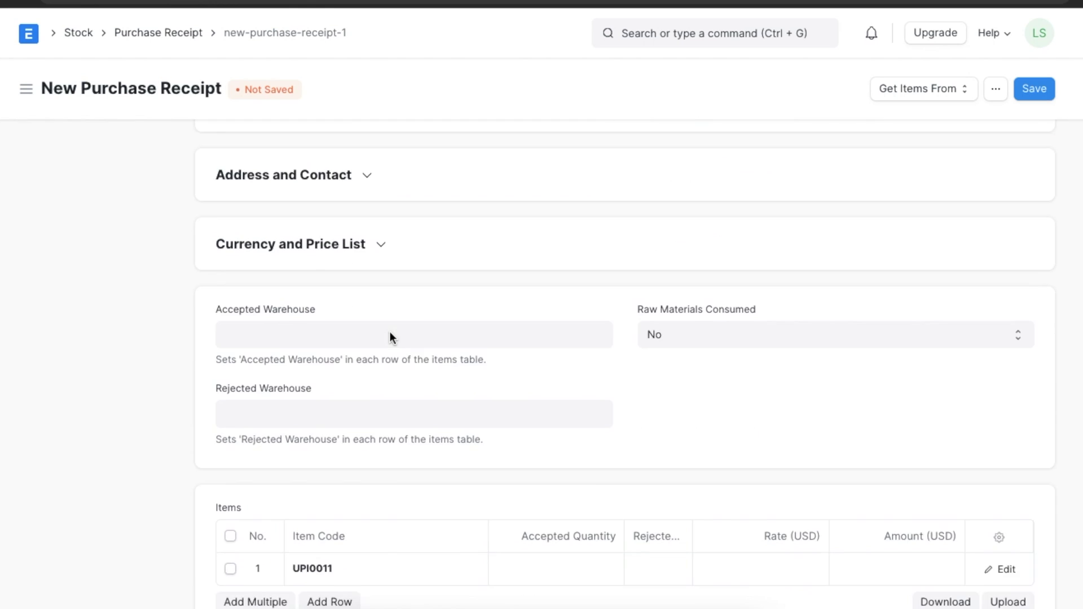
{"action": "left_click", "coordinate": [583, 351]}
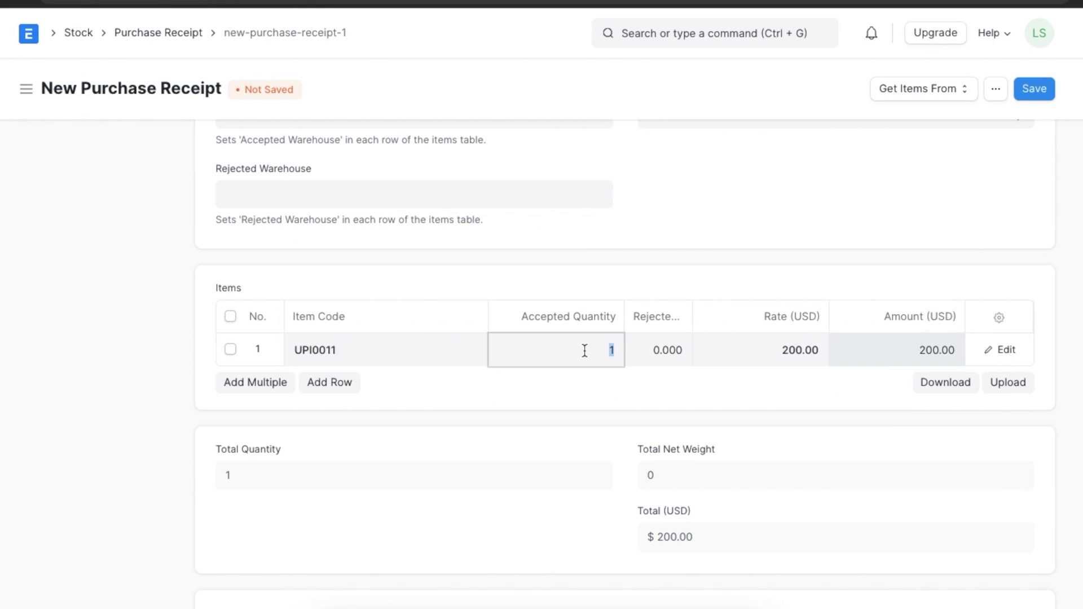
{"action": "type", "text": "5"}
{"action": "left_click", "coordinate": [621, 393]}
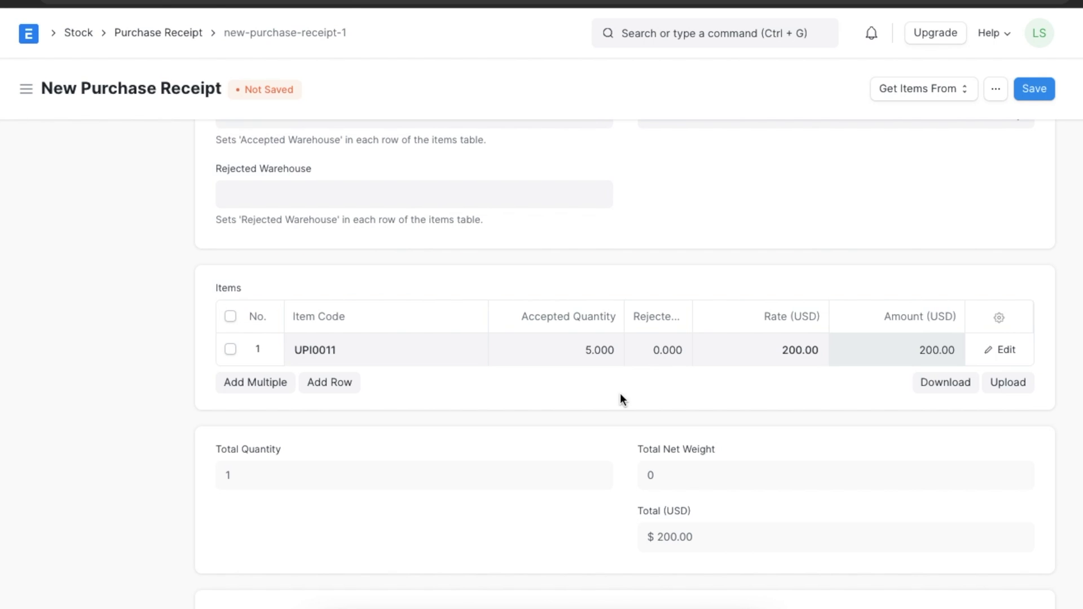
- Save the purchase receipt and submit it permanently
{"action": "left_click", "coordinate": [1035, 97]}
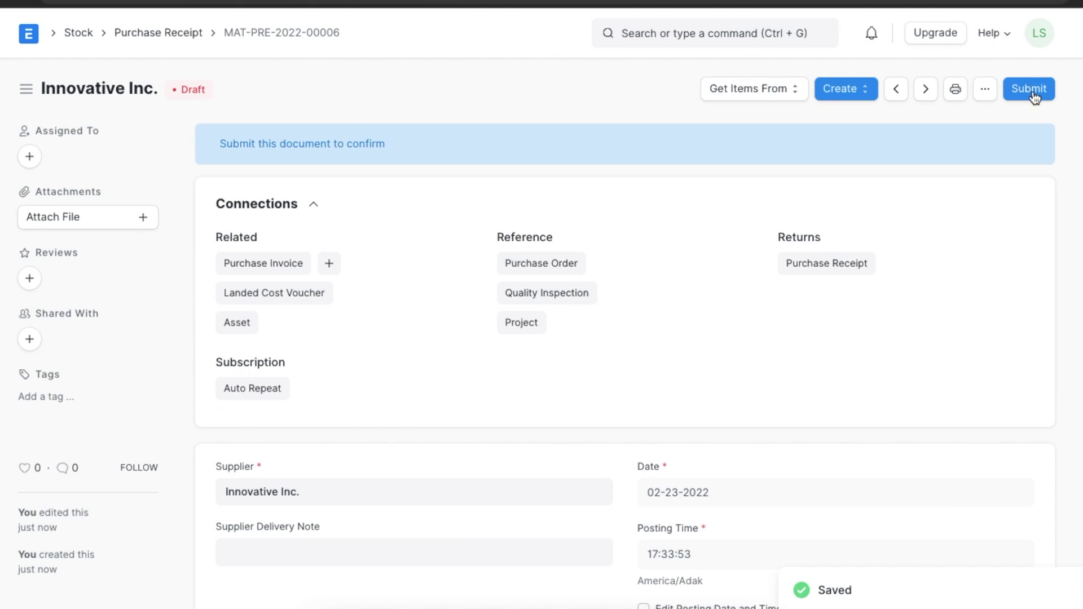
{"action": "left_click", "coordinate": [1033, 93]}
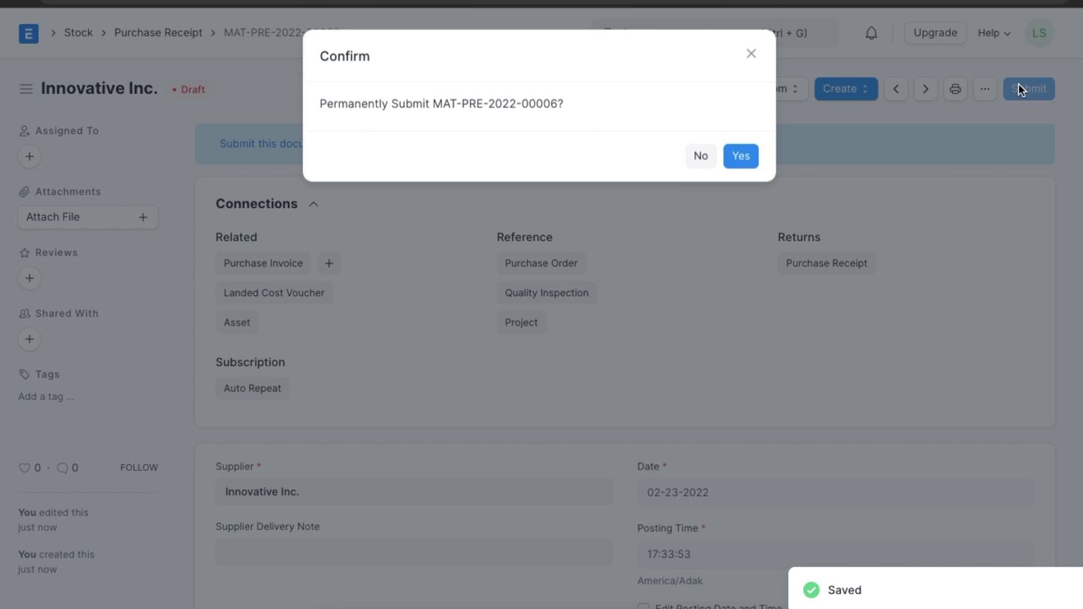
{"action": "left_click", "coordinate": [750, 160]}
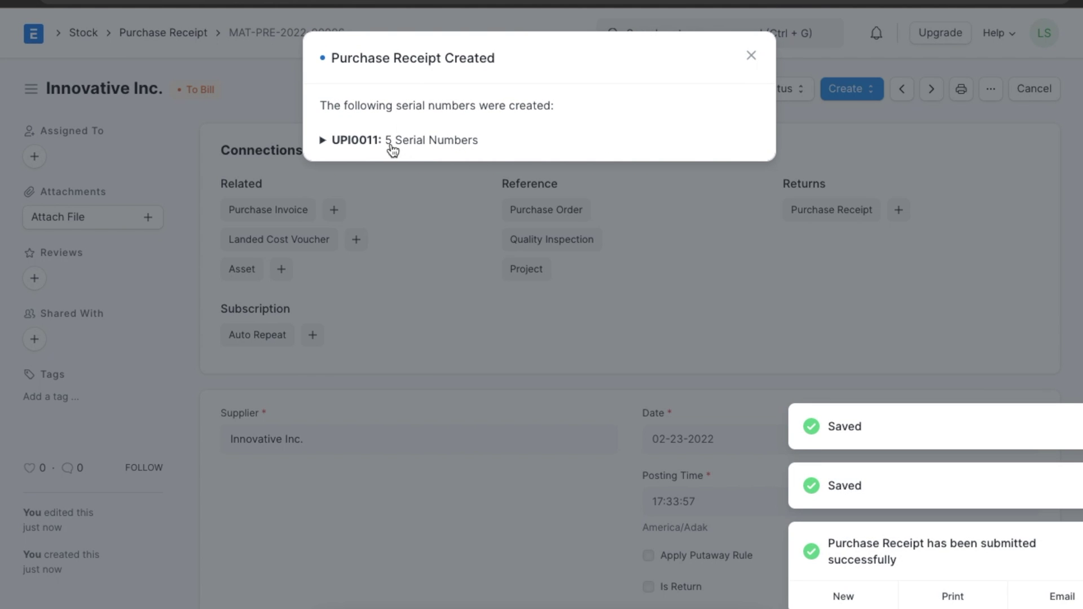
- Open the generated serial number SNPC00001 and review its details
{"action": "left_click", "coordinate": [364, 146]}
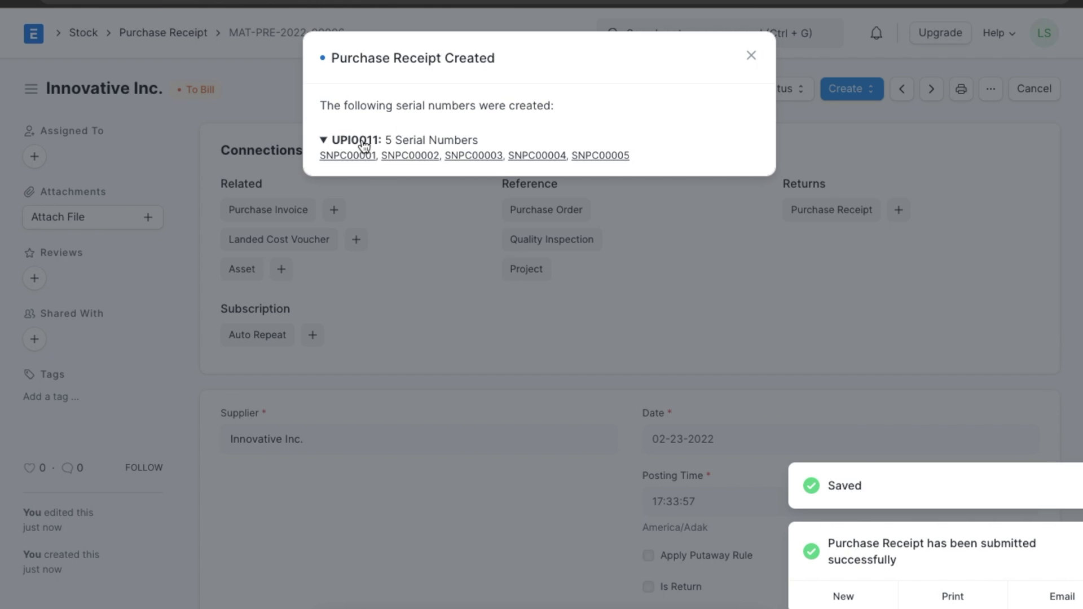
{"action": "left_click", "coordinate": [348, 156]}
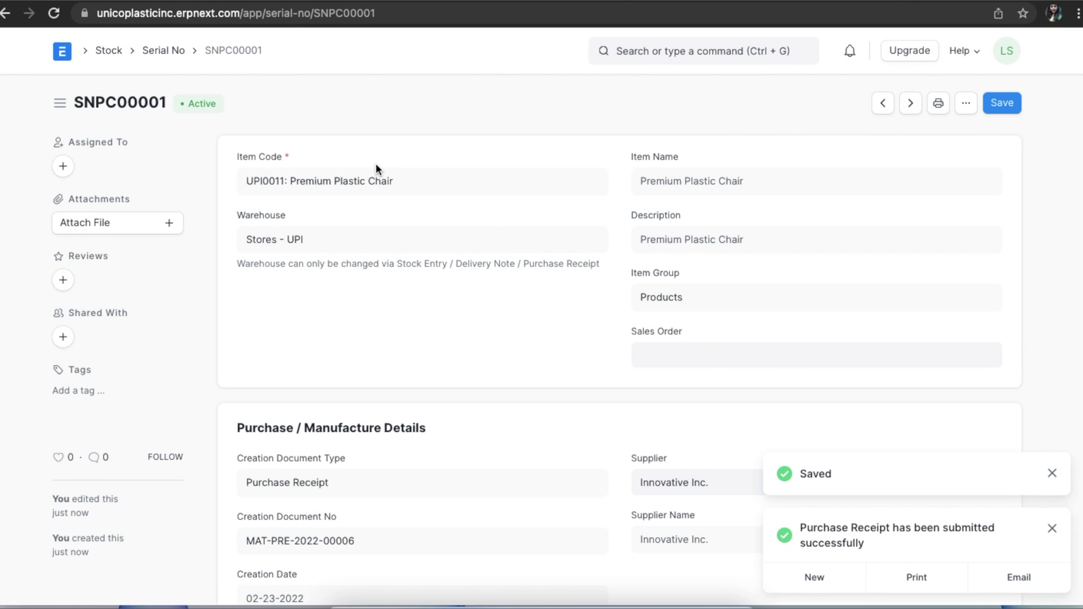
{"action": "scroll", "coordinate": [494, 348], "scroll_direction": "down", "scroll_amount": 10}
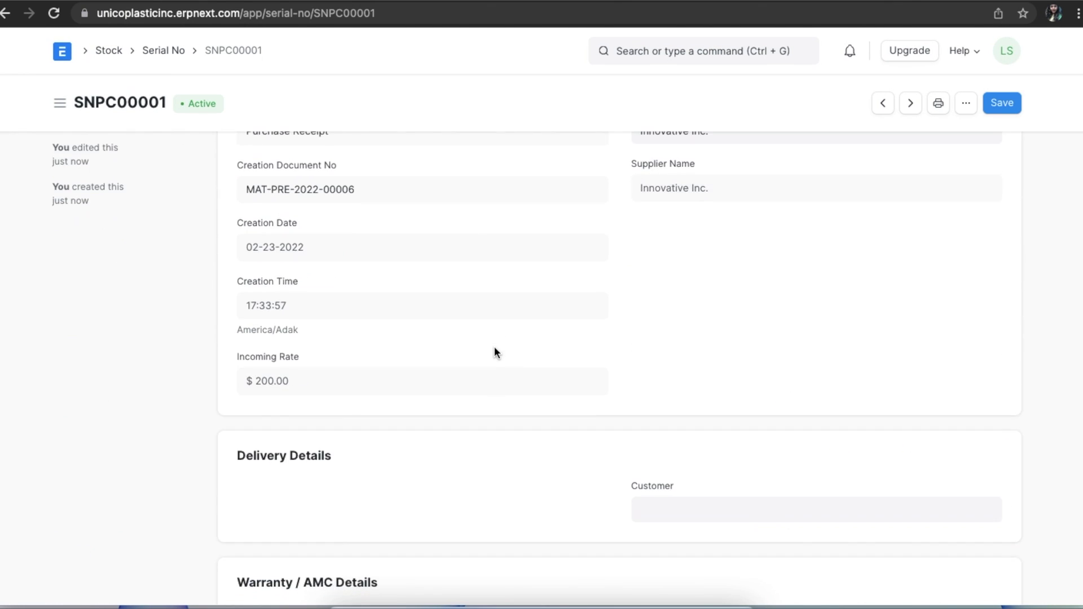
{"action": "scroll", "coordinate": [494, 347], "scroll_direction": "down", "scroll_amount": 3}
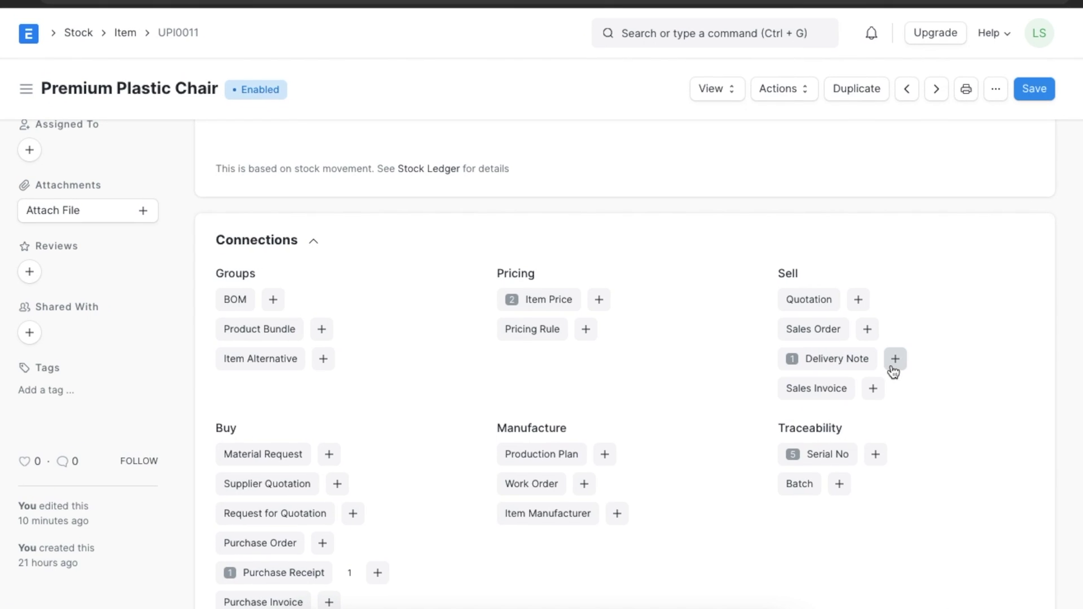
- Create a delivery note for customer Extreme Inc. shipping chair serial number SNPC00003
{"action": "left_click", "coordinate": [894, 364]}
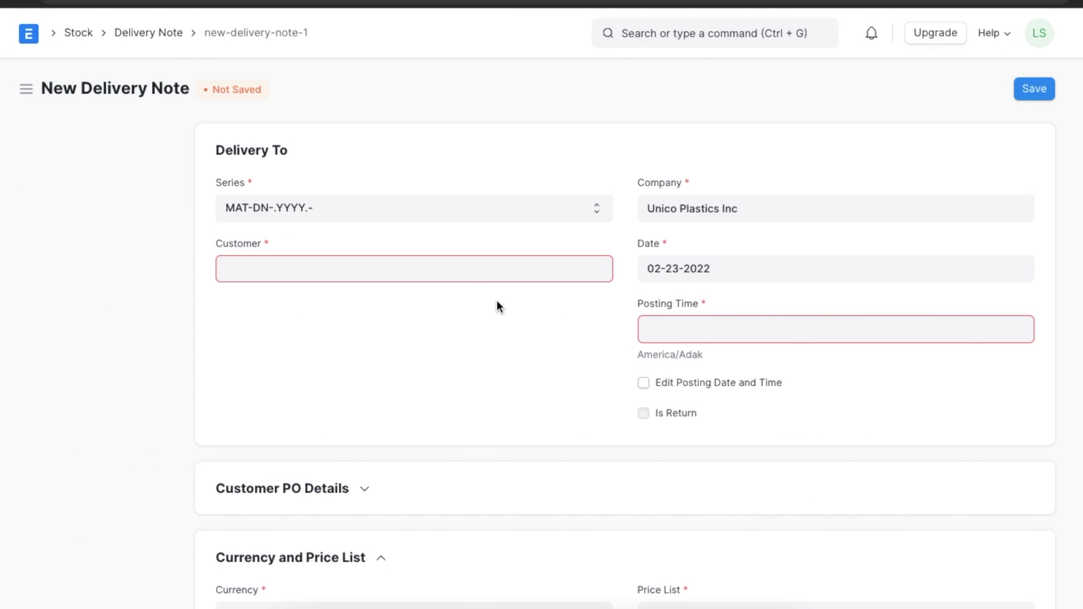
{"action": "left_click", "coordinate": [477, 273]}
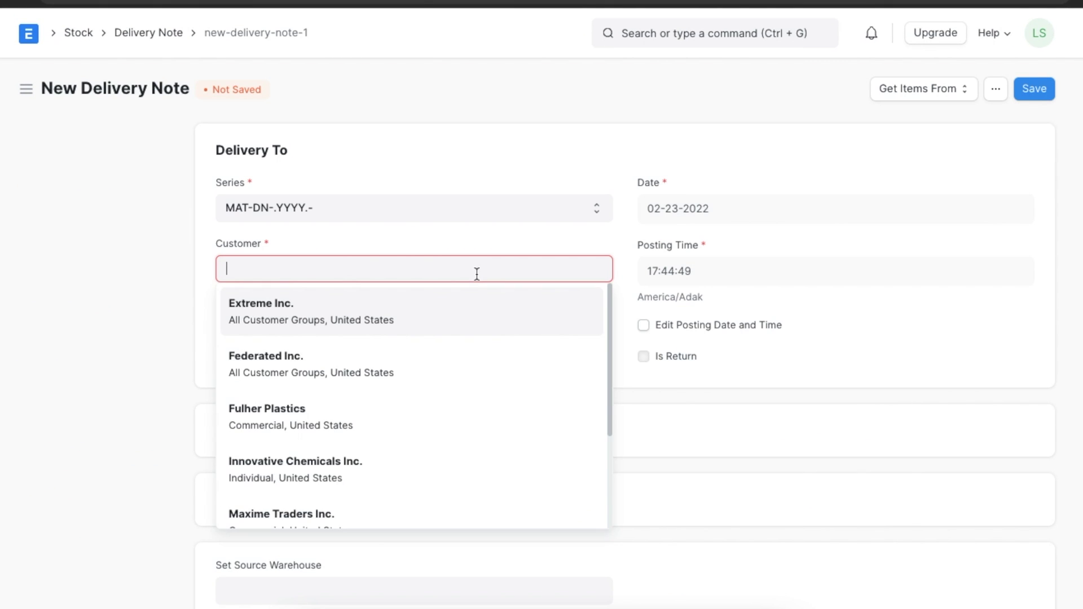
{"action": "left_click", "coordinate": [453, 308]}
{"action": "scroll", "coordinate": [454, 308], "scroll_direction": "down", "scroll_amount": 8}
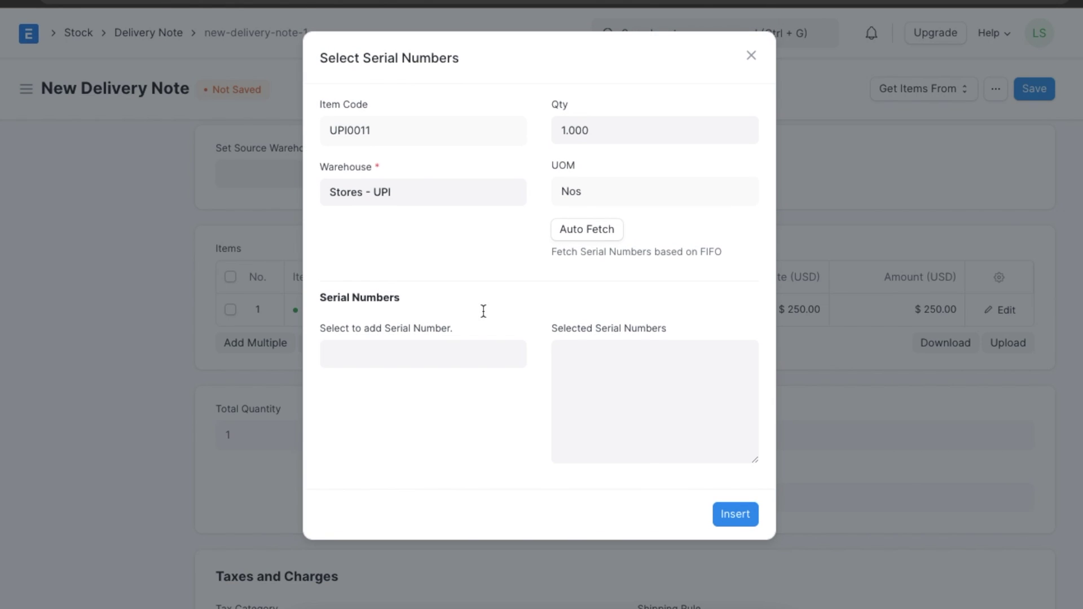
{"action": "left_click", "coordinate": [416, 346]}
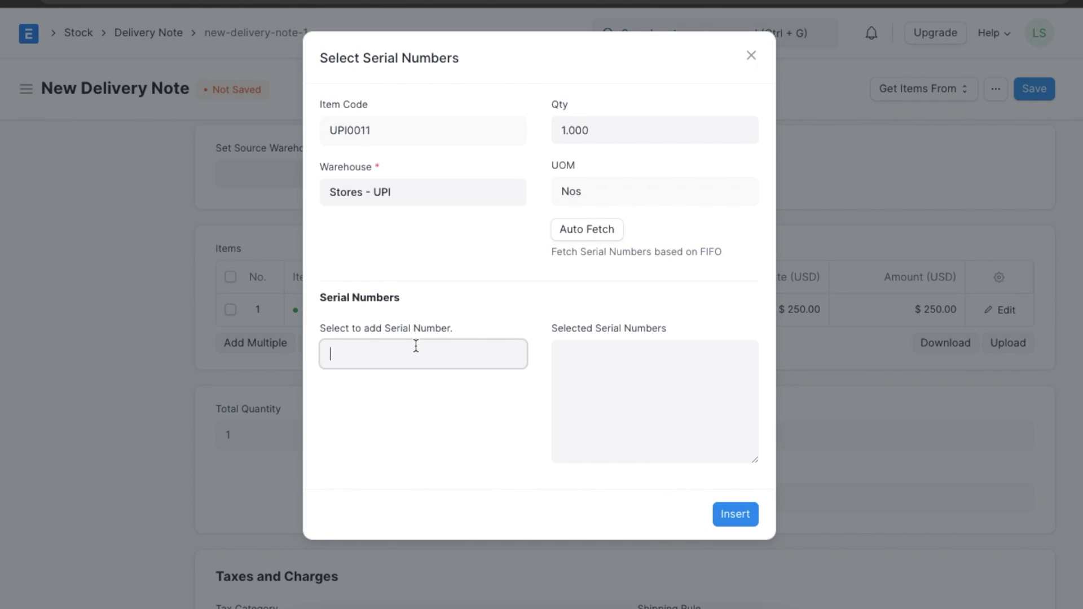
{"action": "left_click", "coordinate": [418, 481]}
- Save and submit the delivery note, then reload the serial number list
{"action": "left_click", "coordinate": [740, 515]}
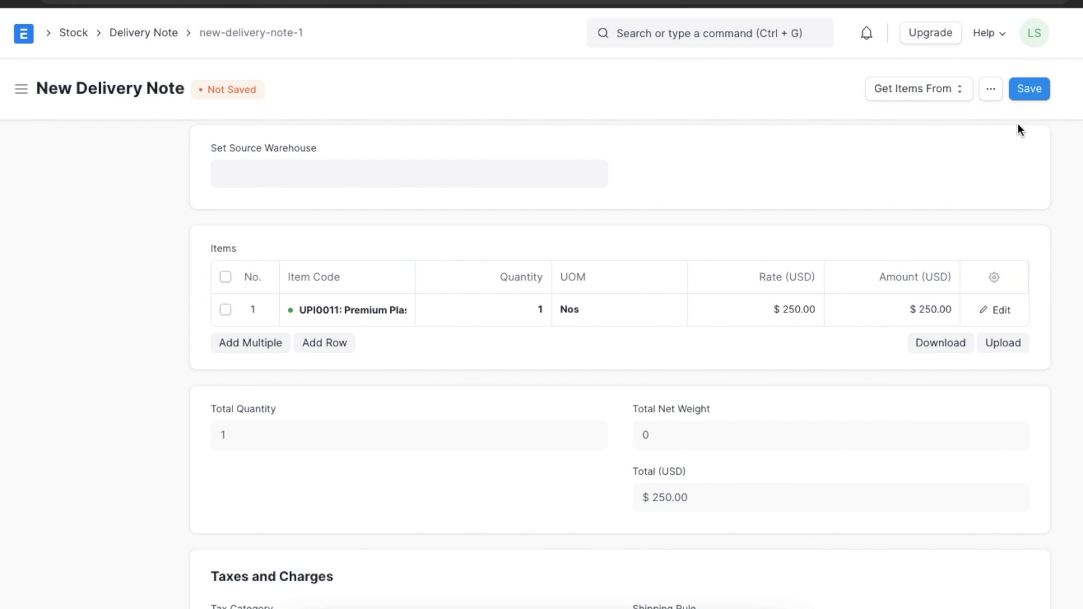
{"action": "left_click", "coordinate": [1034, 91]}
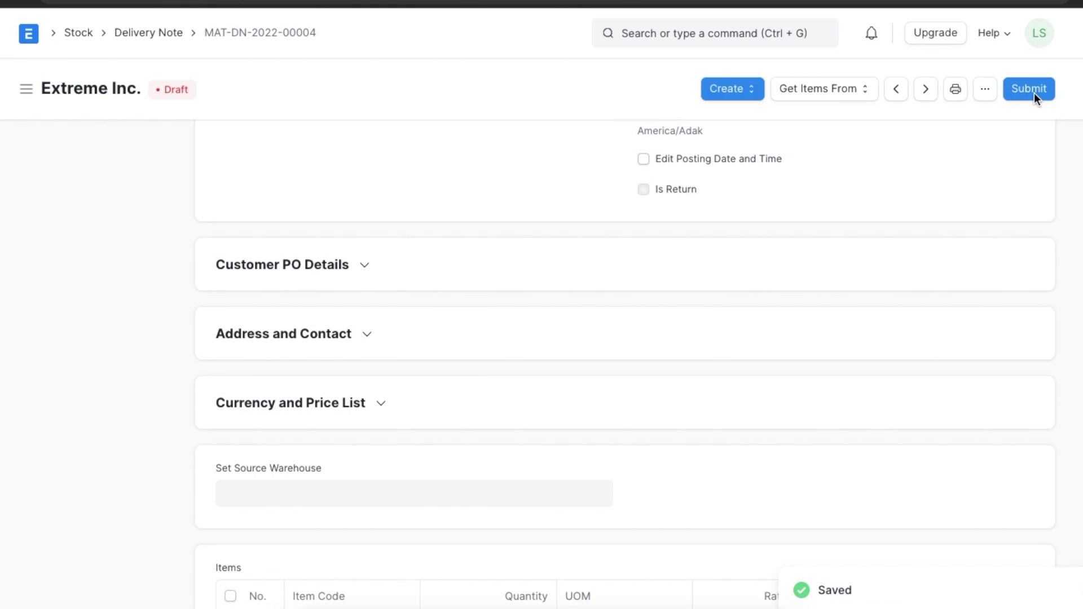
{"action": "left_click", "coordinate": [1034, 90]}
{"action": "left_click", "coordinate": [740, 160]}
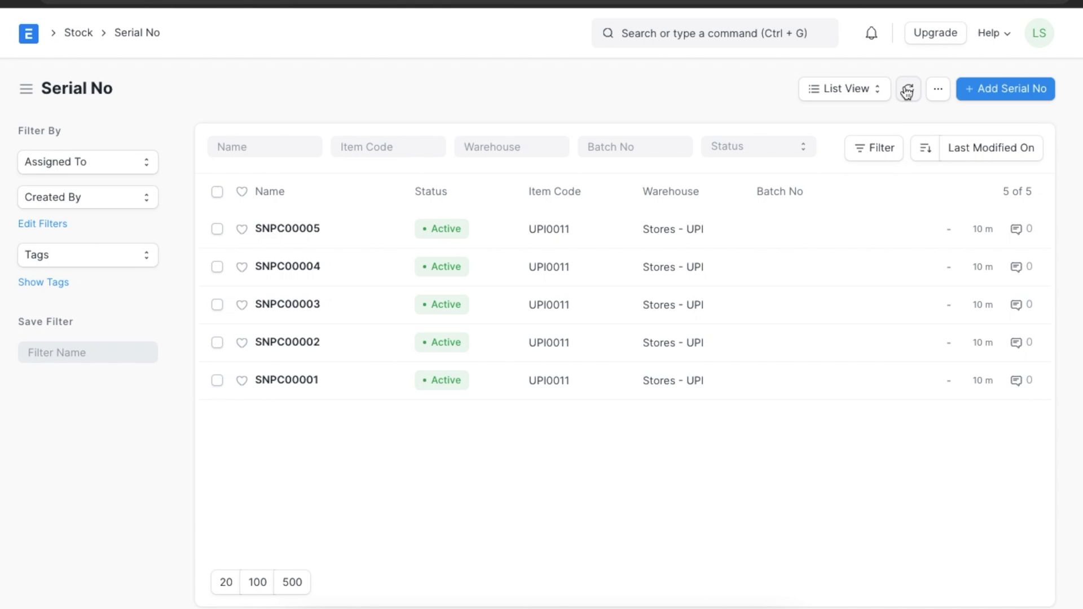
{"action": "left_click", "coordinate": [907, 90]}
- Open SNPC00003, paste 02-23-2023 as its AMC Expiry Date, and save it
{"action": "left_click", "coordinate": [304, 304]}
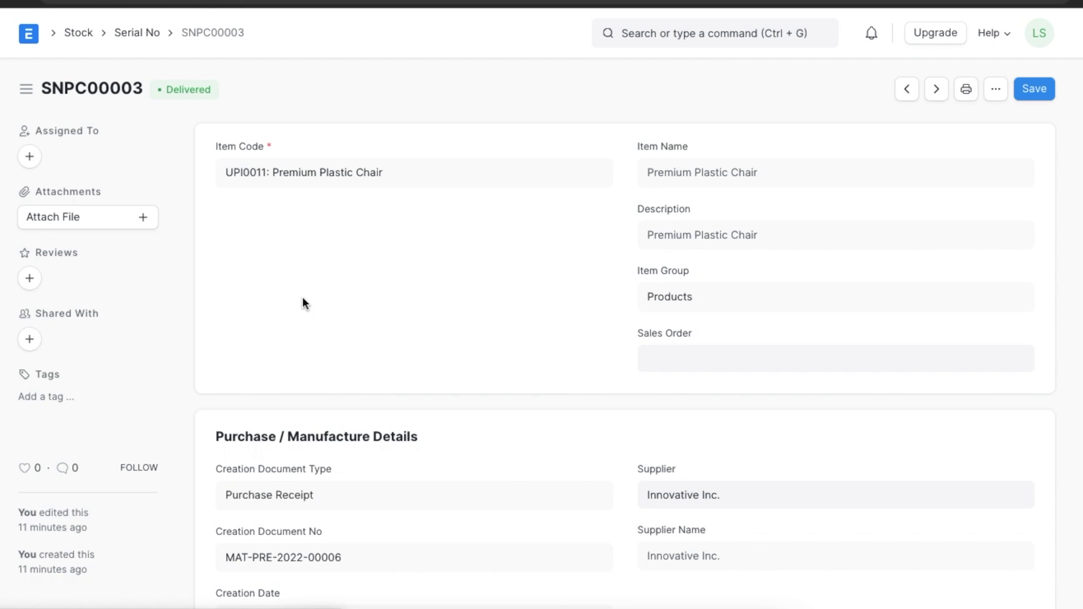
{"action": "scroll", "coordinate": [302, 297], "scroll_direction": "down", "scroll_amount": 10}
{"action": "scroll", "coordinate": [303, 299], "scroll_direction": "down", "scroll_amount": 7}
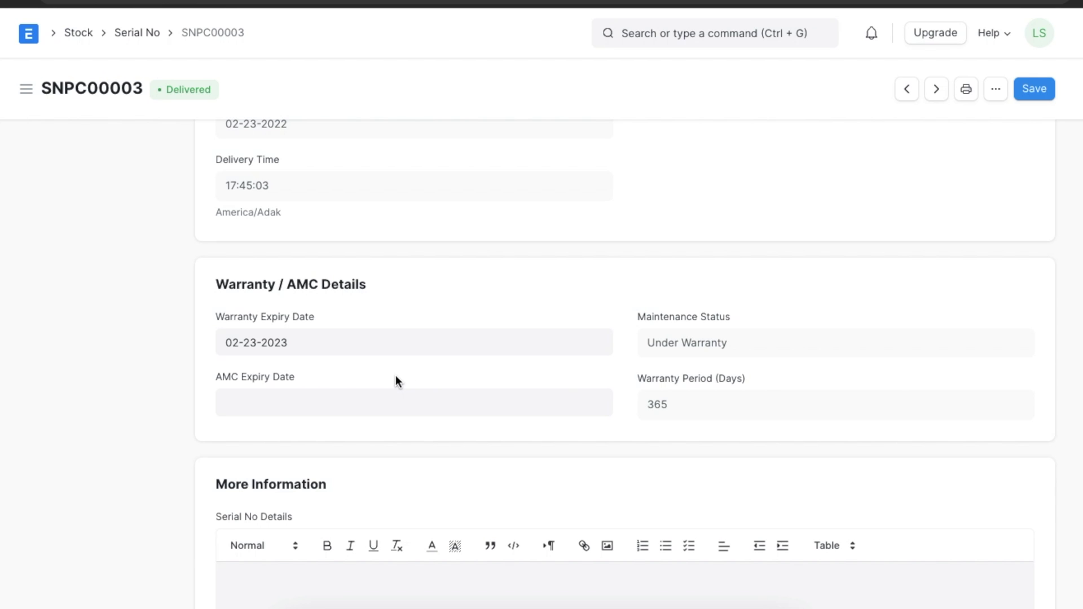
{"action": "left_click", "coordinate": [372, 406]}
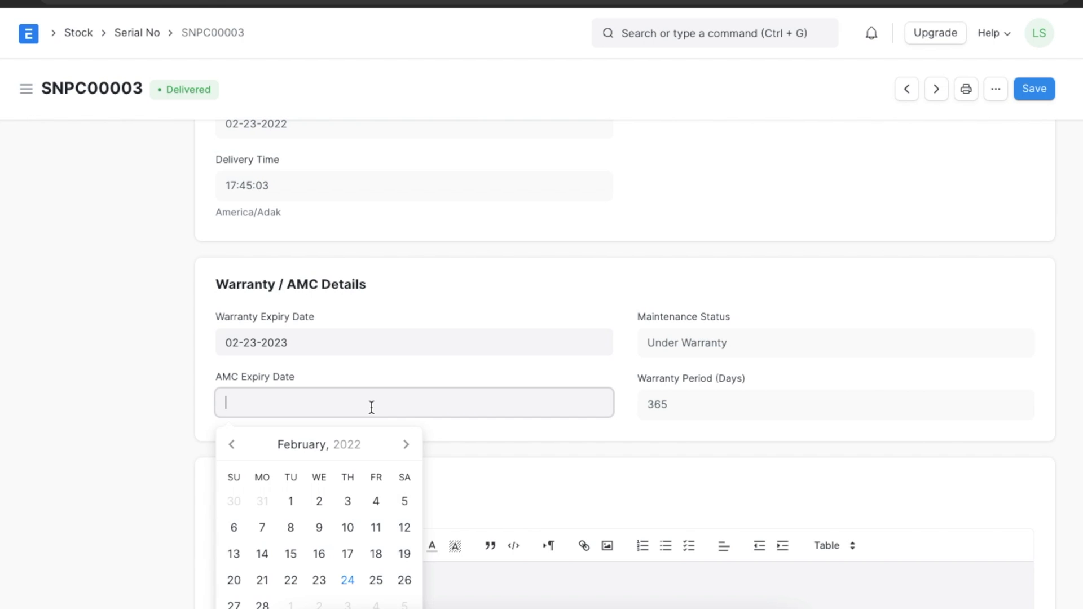
{"action": "type", "text": "02-23-2023"}
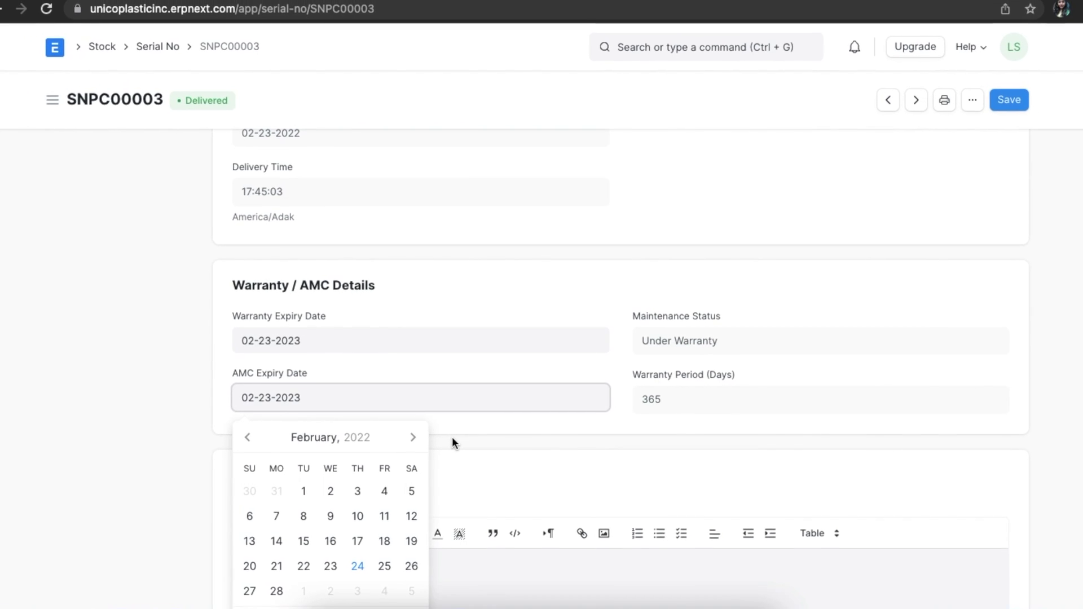
{"action": "left_click", "coordinate": [453, 439]}
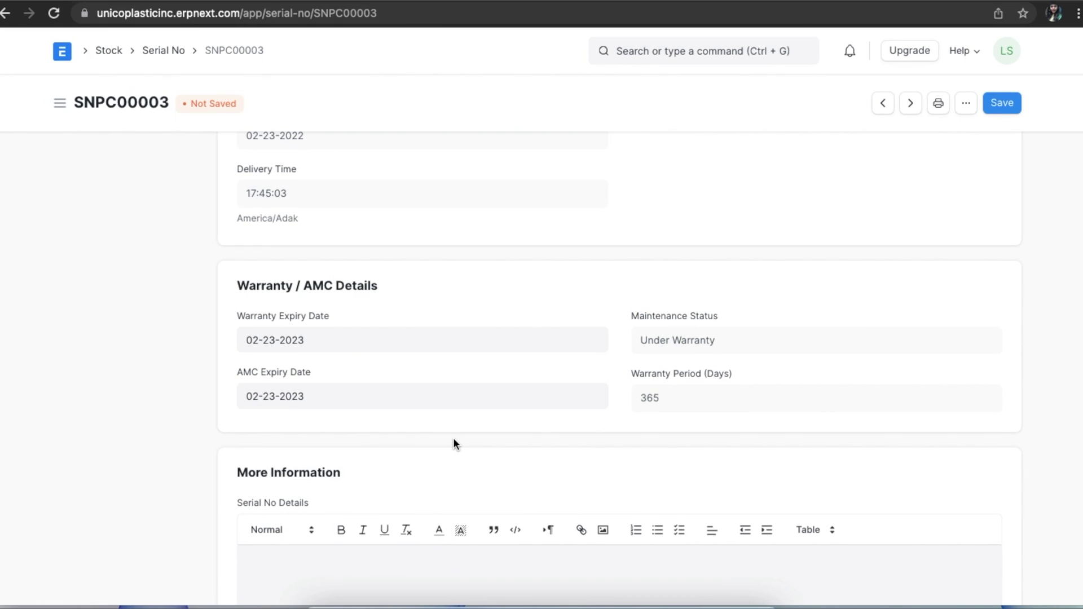
{"action": "left_click", "coordinate": [1002, 108]}
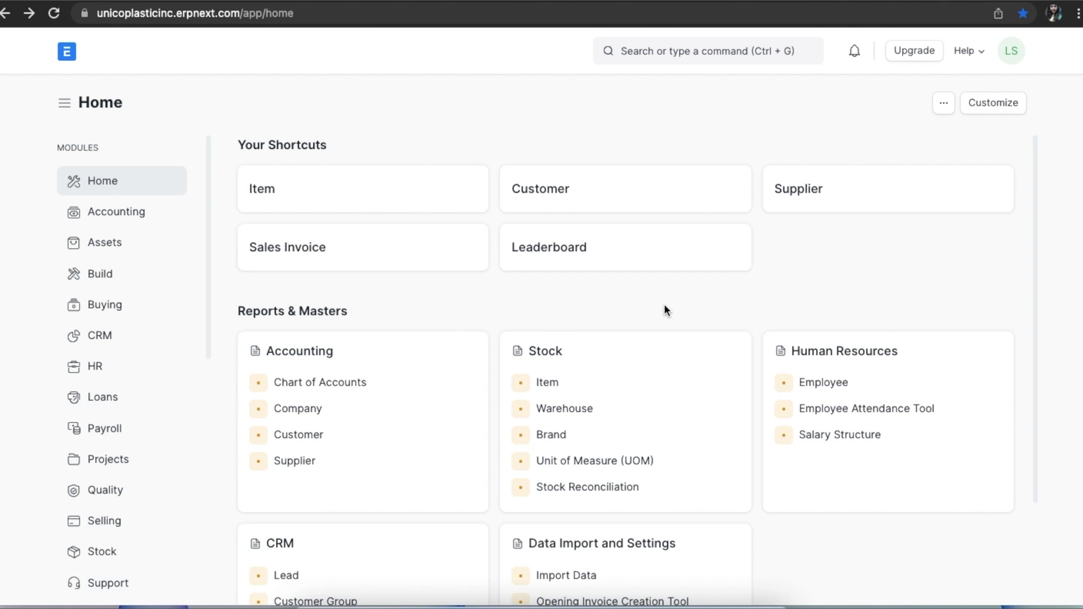
- Add a new warranty claim from the Support workspace's Warranty Claim list
{"action": "scroll", "coordinate": [154, 511], "scroll_direction": "down", "scroll_amount": 1}
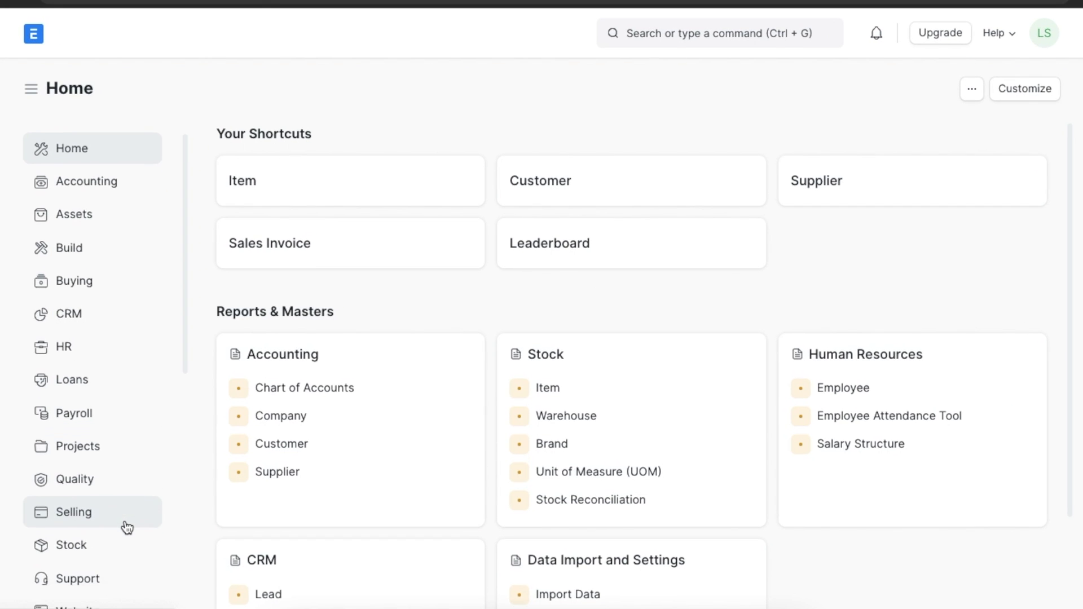
{"action": "scroll", "coordinate": [127, 528], "scroll_direction": "down", "scroll_amount": 1}
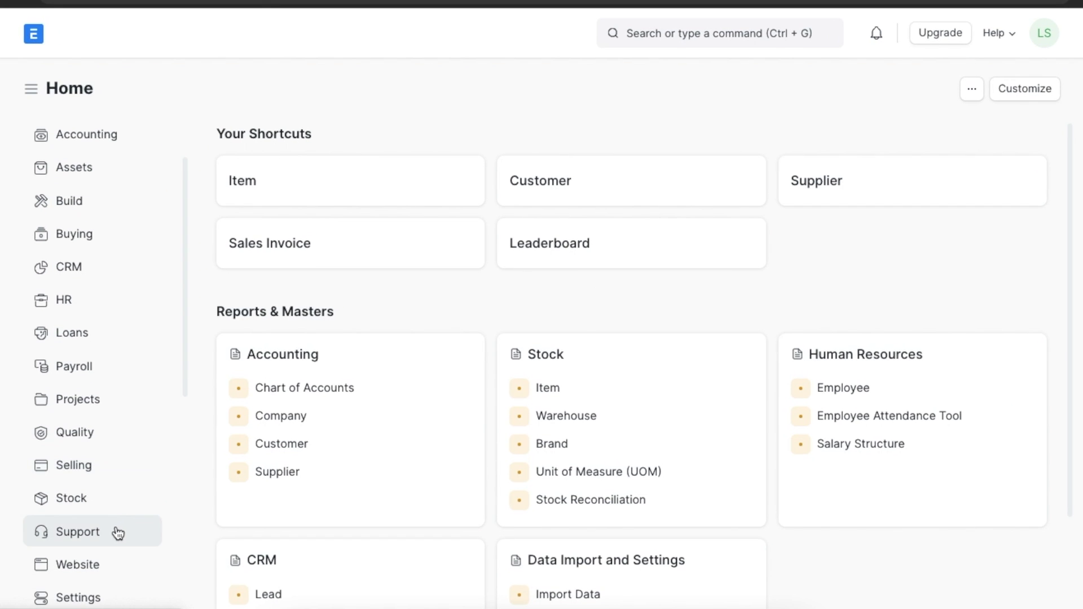
{"action": "left_click", "coordinate": [117, 532]}
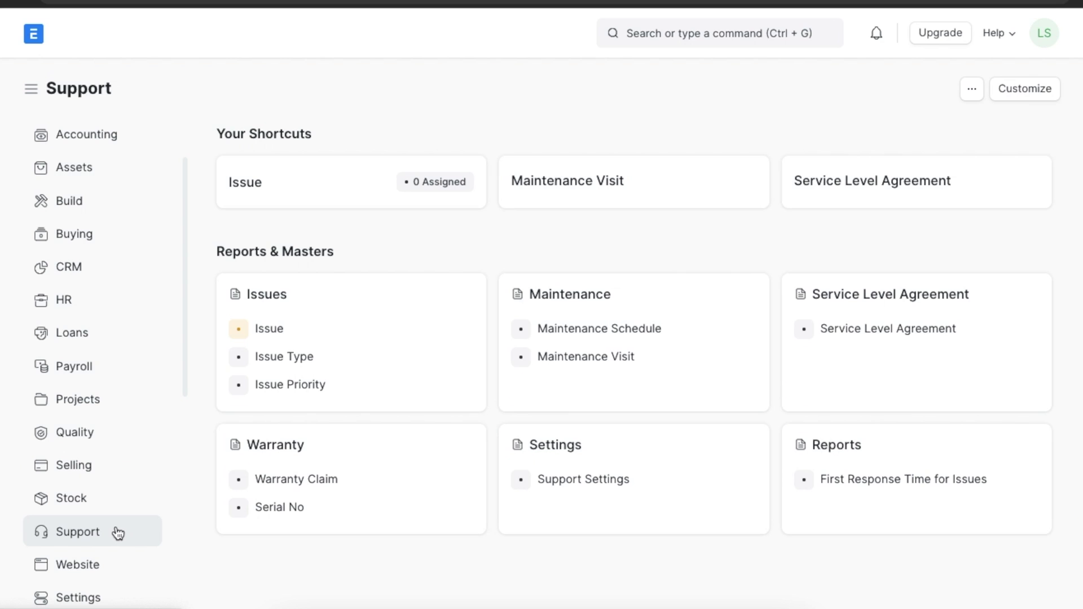
{"action": "left_click", "coordinate": [350, 484]}
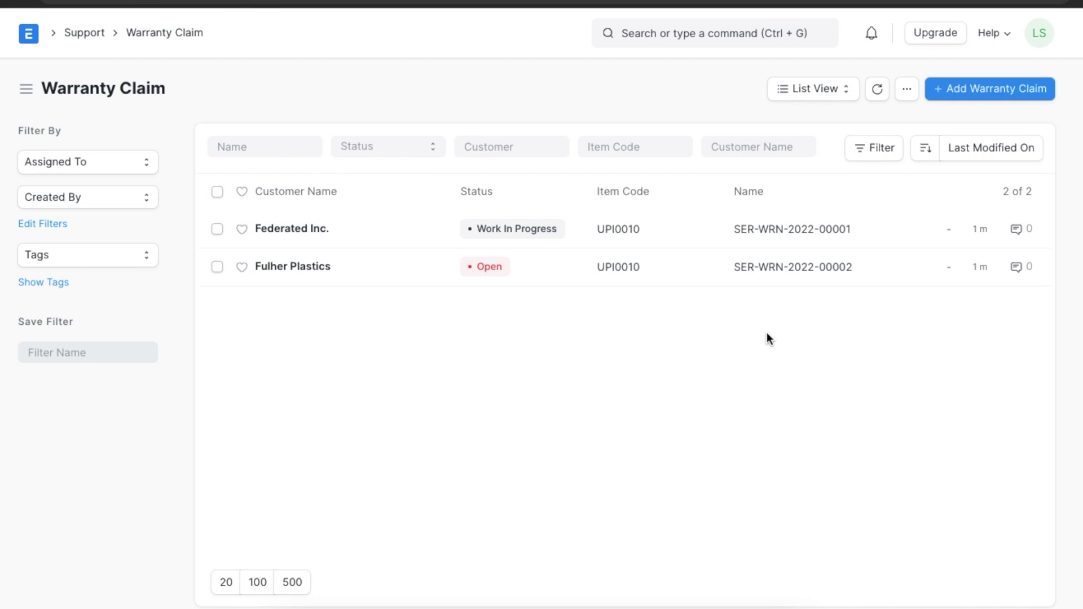
{"action": "left_click", "coordinate": [971, 97]}
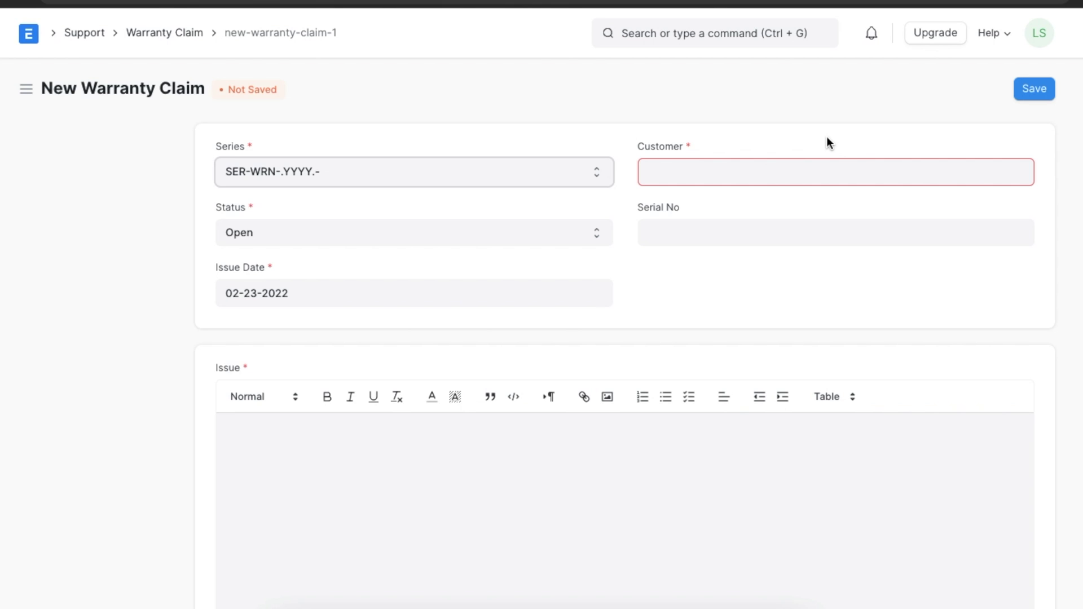
- Select customer Extreme Inc. and serial number SNPC00003 on the claim
{"action": "left_click", "coordinate": [758, 173]}
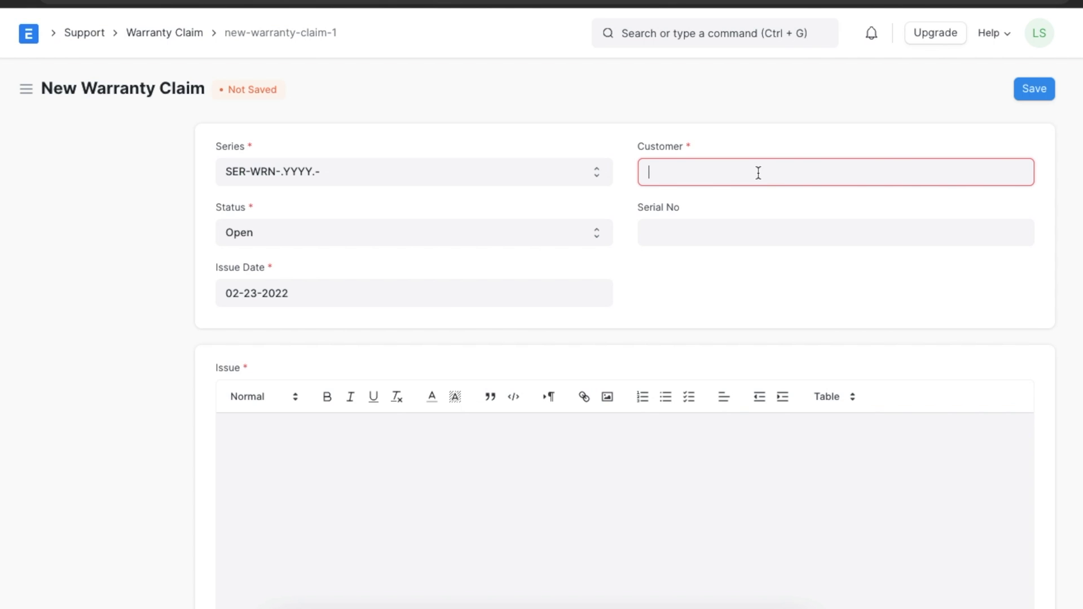
{"action": "left_click", "coordinate": [742, 213]}
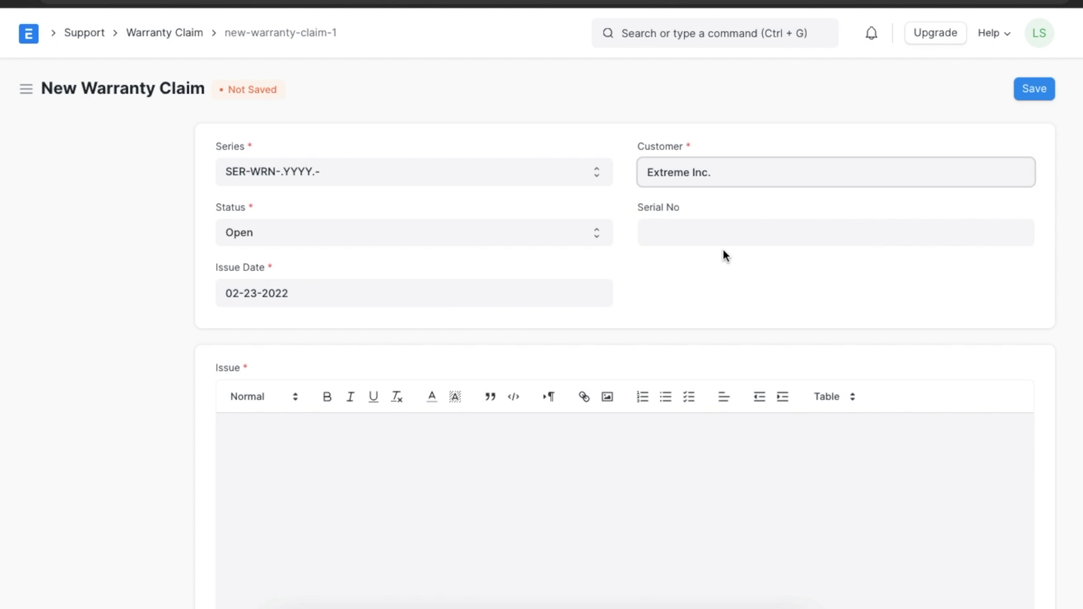
{"action": "left_click", "coordinate": [729, 230]}
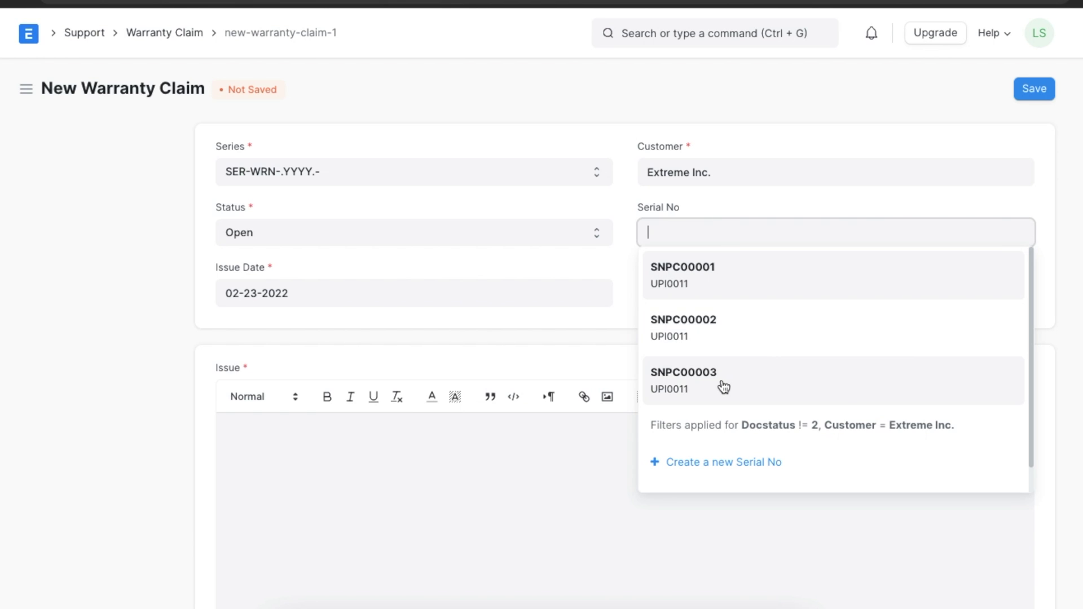
{"action": "left_click", "coordinate": [724, 387]}
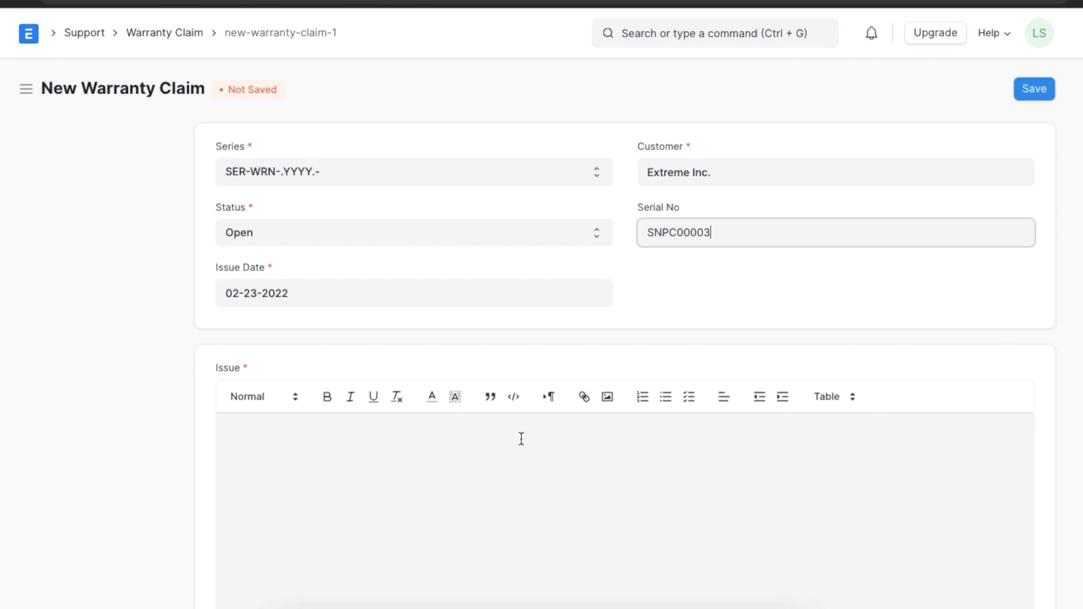
{"action": "scroll", "coordinate": [522, 439], "scroll_direction": "down", "scroll_amount": 10}
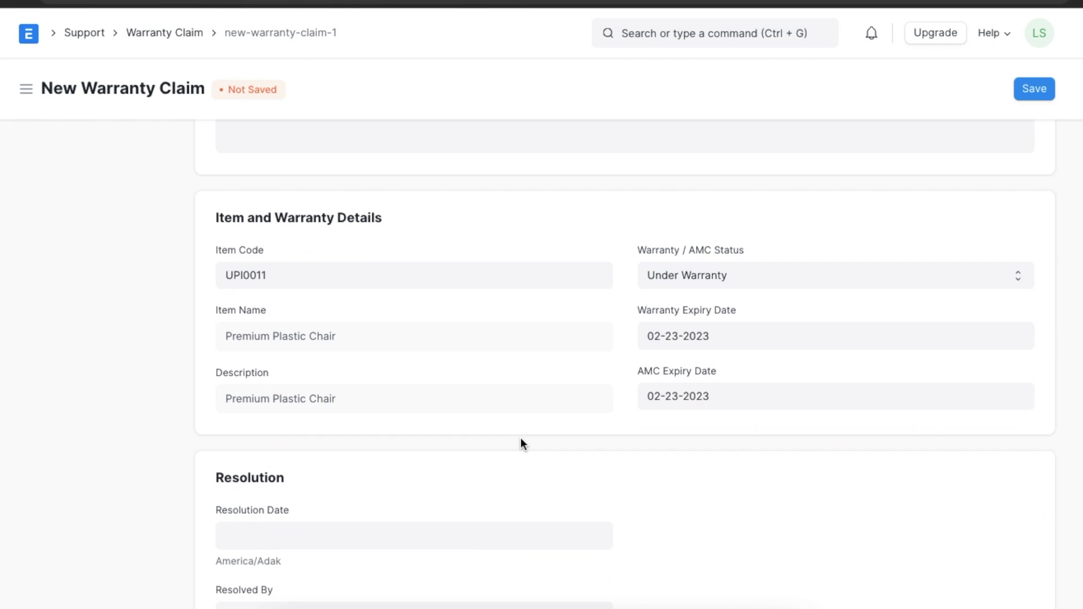
{"action": "scroll", "coordinate": [520, 438], "scroll_direction": "down", "scroll_amount": 1}
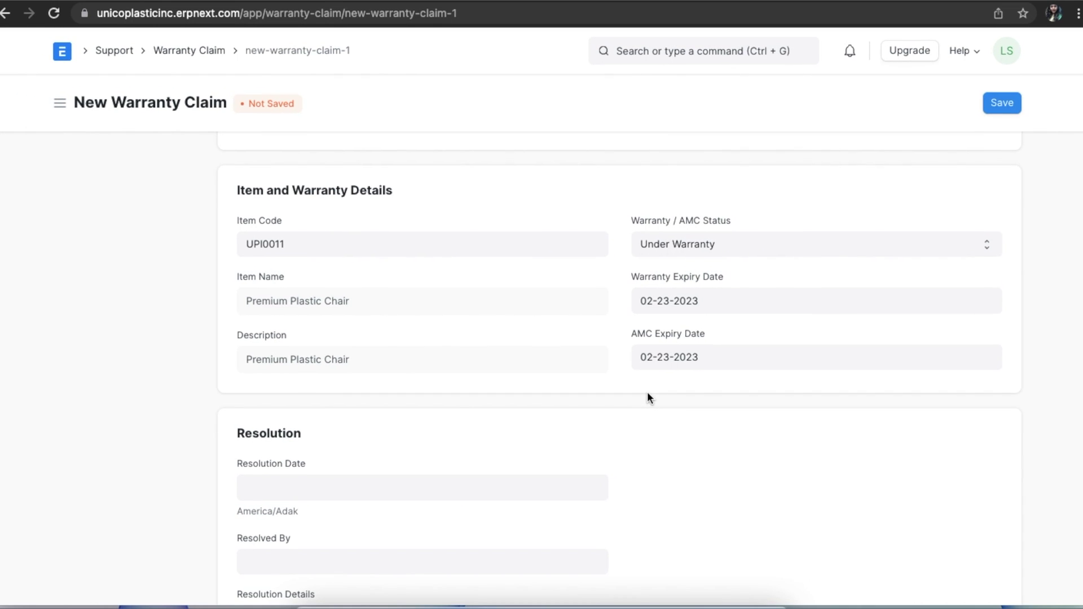
{"action": "scroll", "coordinate": [689, 398], "scroll_direction": "up", "scroll_amount": 7}
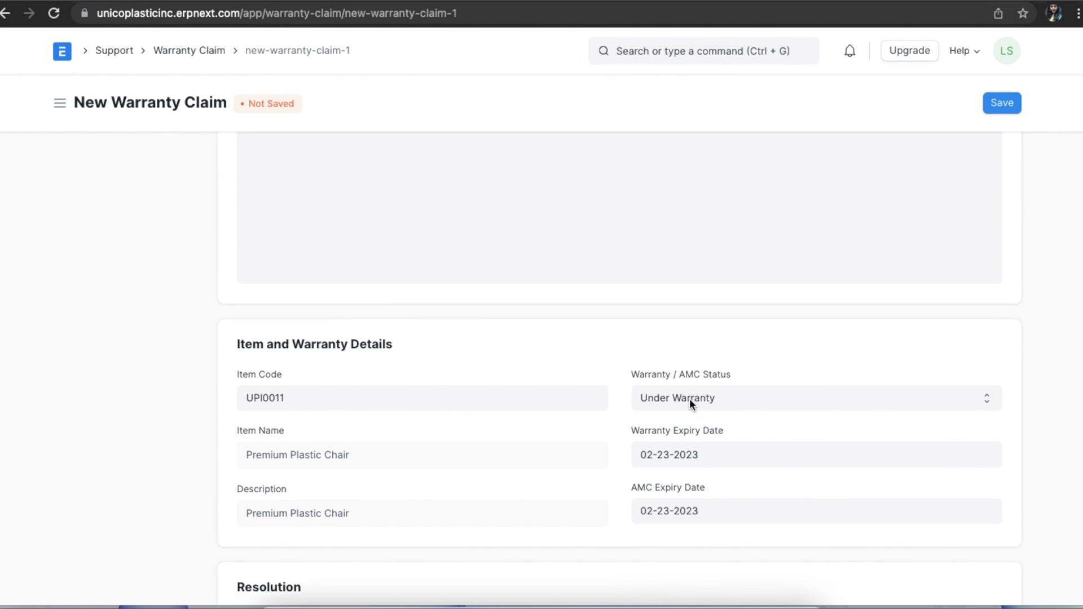
{"action": "left_click", "coordinate": [582, 261]}
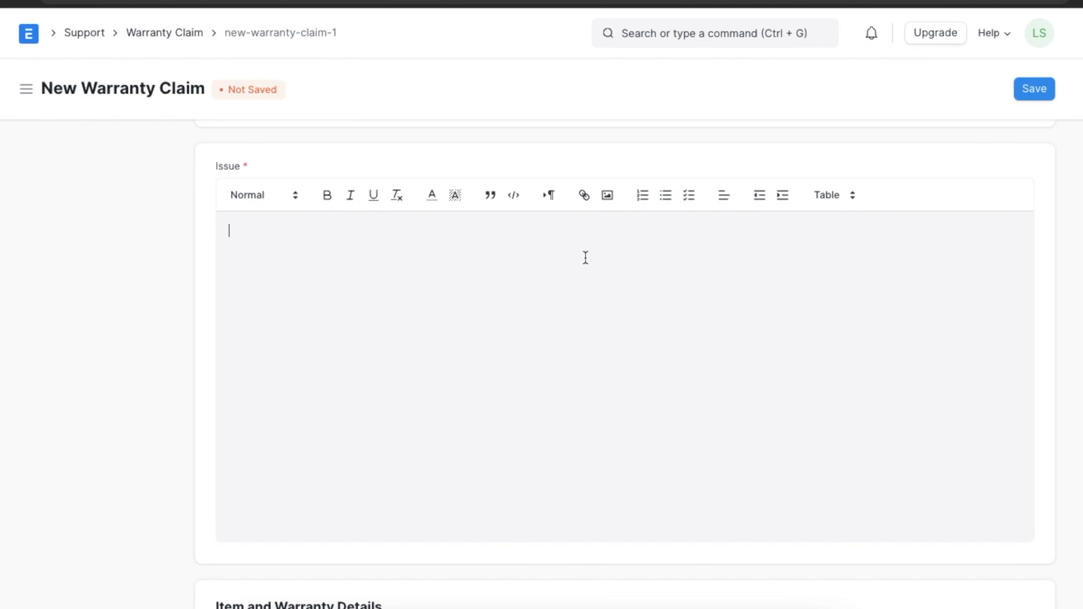
- Enter the issue 'Dent on the handle' and save the claim as SER-WRN-2022-00003
{"action": "type", "text": "Dent on the handle"}
{"action": "left_click", "coordinate": [1041, 94]}
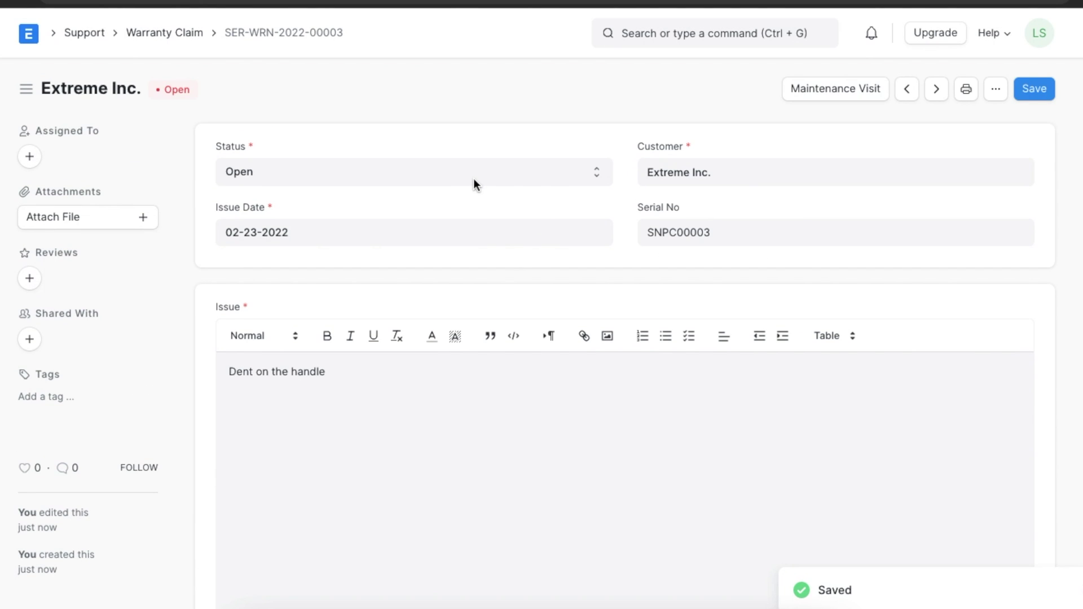
{"action": "left_click", "coordinate": [29, 156]}
- Choose a user in Assign To, add the assignment, and dismiss the sharing message
{"action": "left_click", "coordinate": [384, 148]}
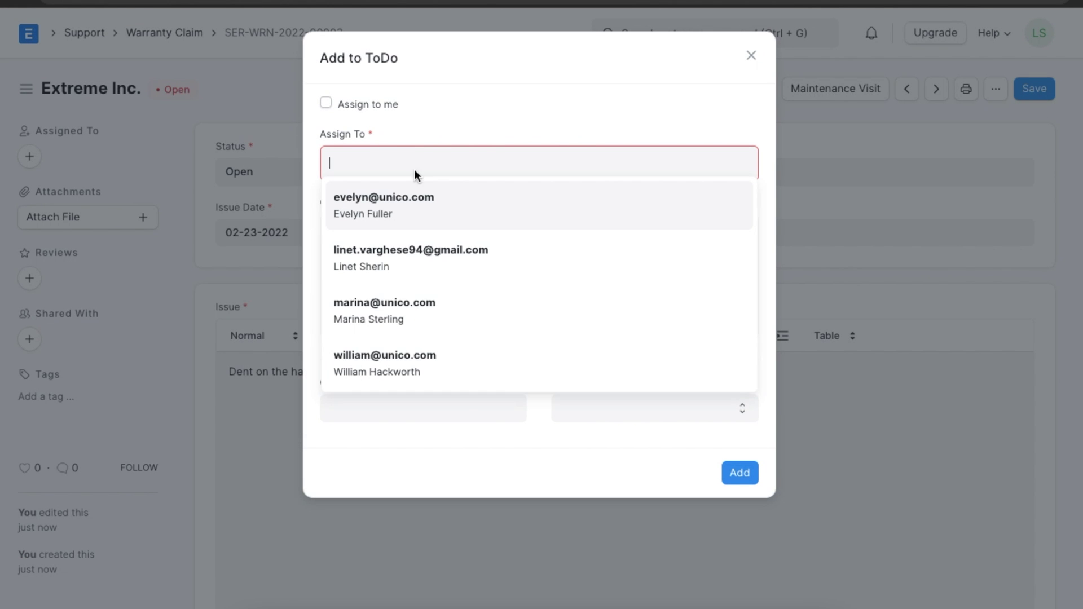
{"action": "left_click", "coordinate": [459, 213]}
{"action": "left_click", "coordinate": [743, 499]}
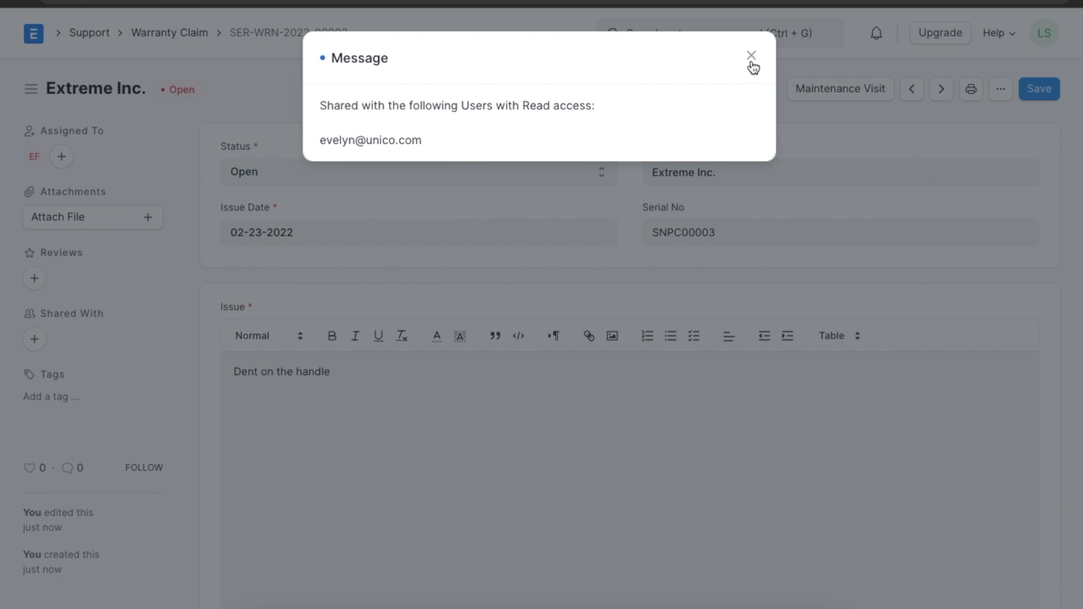
{"action": "left_click", "coordinate": [751, 55]}
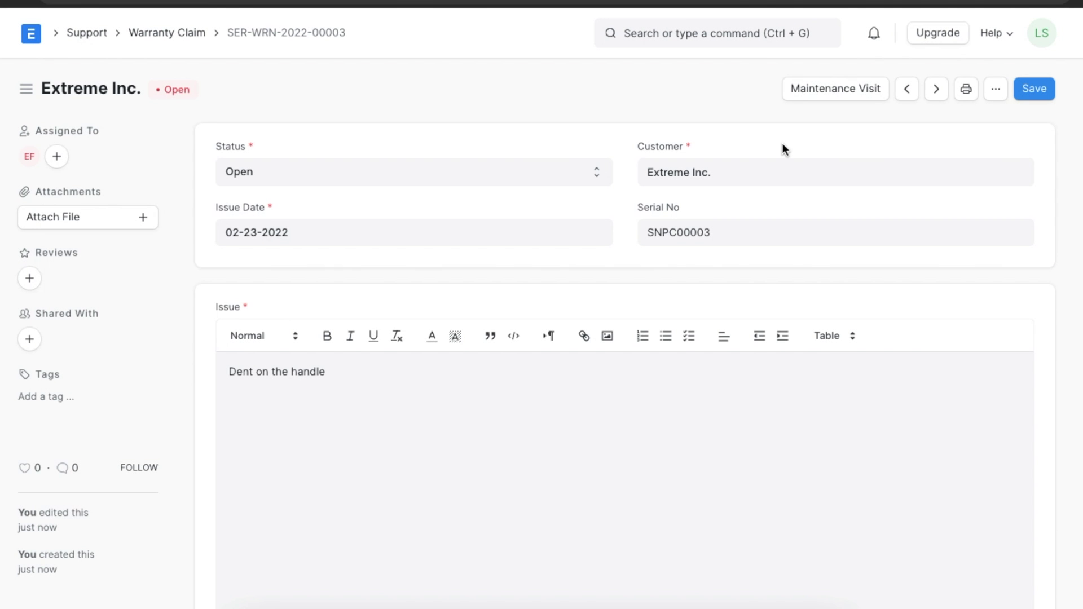
- Create a maintenance visit from the claim, Partially Completed, with a sales person on the chair row
{"action": "left_click", "coordinate": [846, 92]}
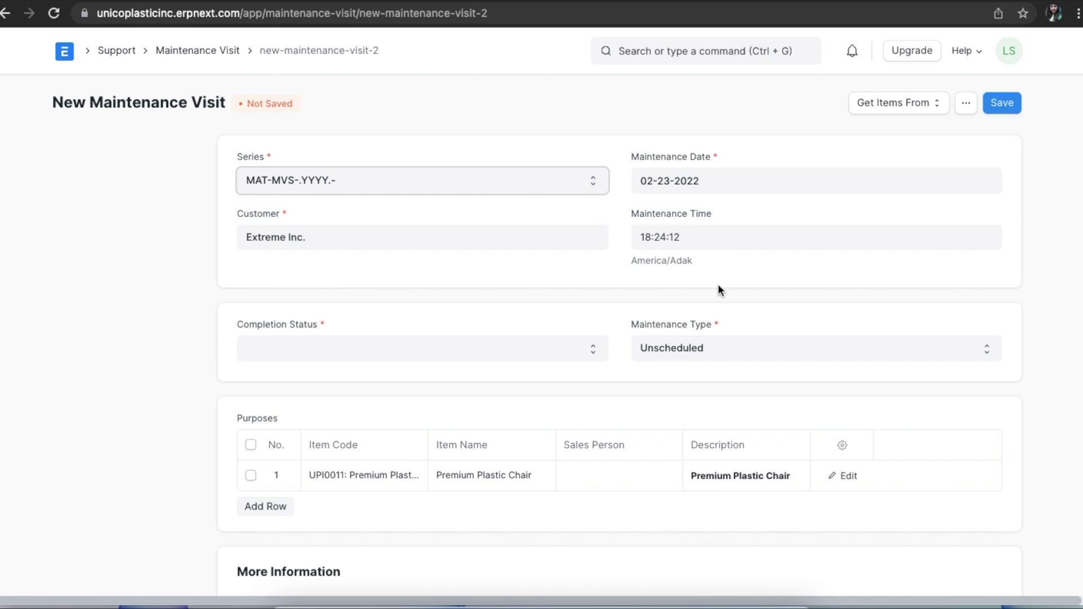
{"action": "scroll", "coordinate": [718, 289], "scroll_direction": "down", "scroll_amount": 2}
{"action": "left_click", "coordinate": [593, 260]}
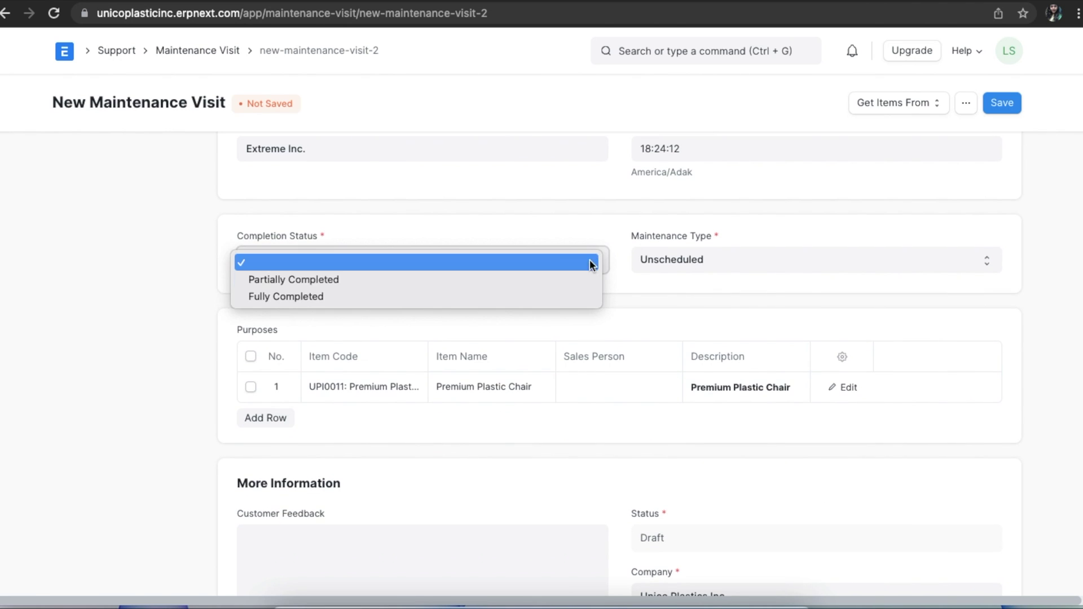
{"action": "left_click", "coordinate": [567, 279]}
{"action": "left_click", "coordinate": [600, 386]}
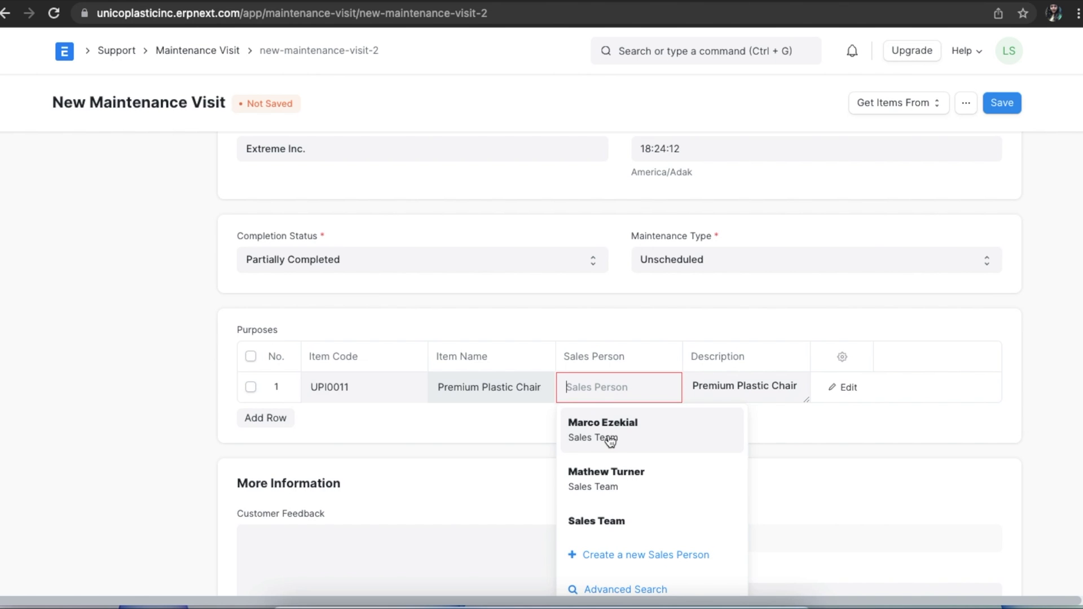
{"action": "left_click", "coordinate": [610, 440]}
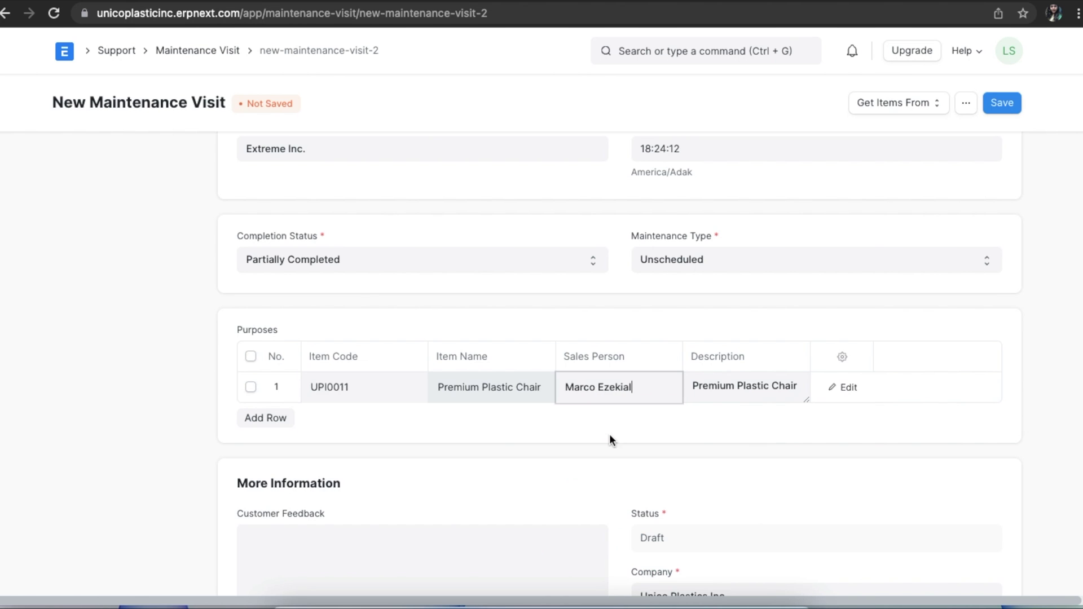
- Record 'Repaired' as the work done in the chair row's editor
{"action": "left_click", "coordinate": [847, 387]}
{"action": "scroll", "coordinate": [443, 471], "scroll_direction": "down", "scroll_amount": 10}
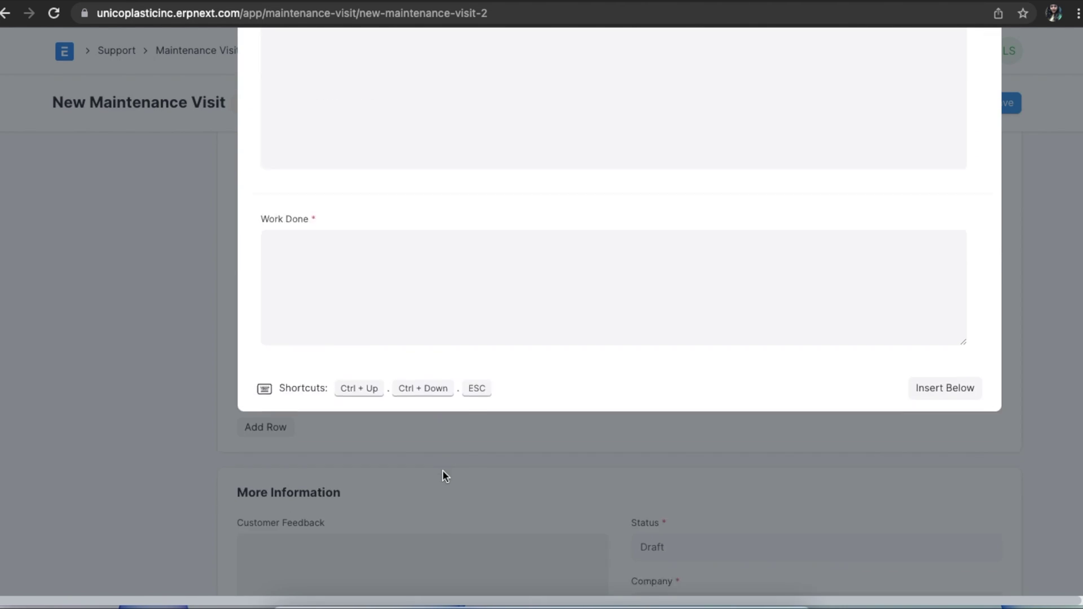
{"action": "left_click", "coordinate": [395, 254]}
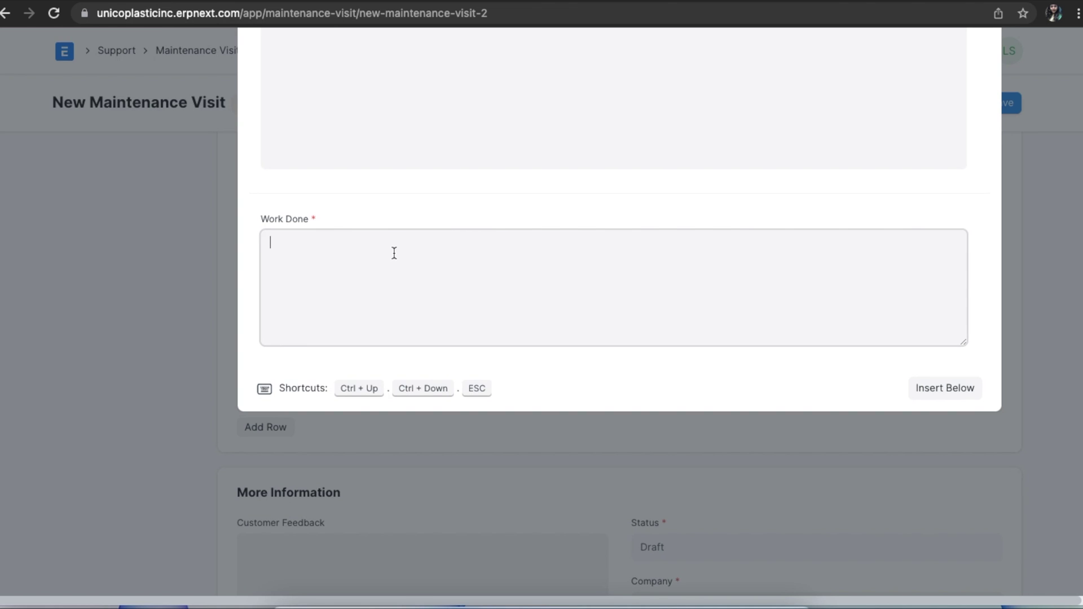
{"action": "type", "text": "Repaired"}
{"action": "left_click", "coordinate": [1030, 322]}
- Save and submit the maintenance visit, then return to the warranty claim
{"action": "left_click", "coordinate": [1010, 111]}
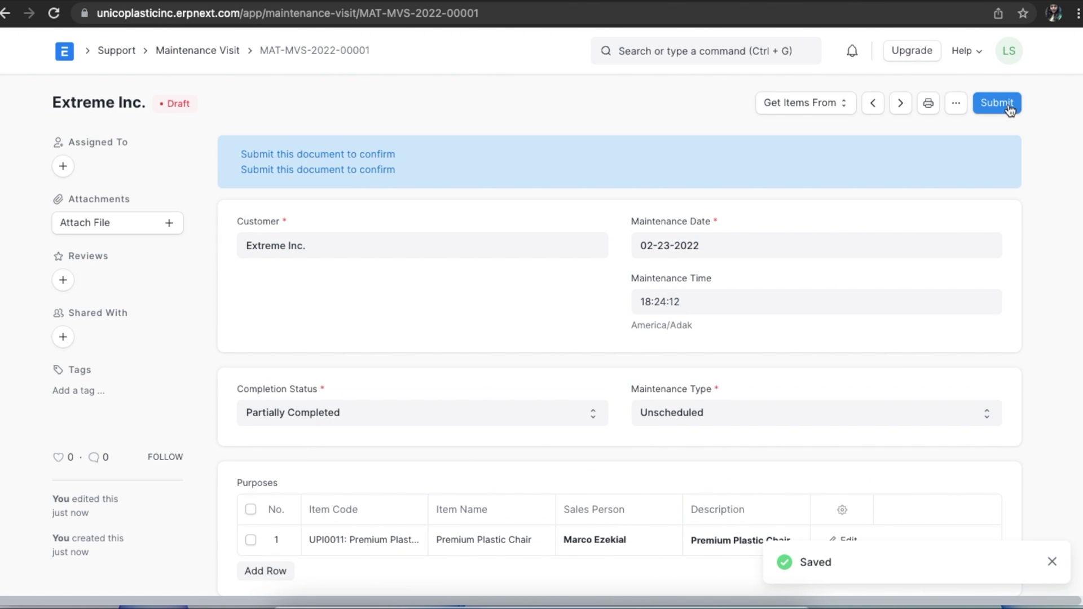
{"action": "left_click", "coordinate": [1010, 111]}
{"action": "left_click", "coordinate": [732, 165]}
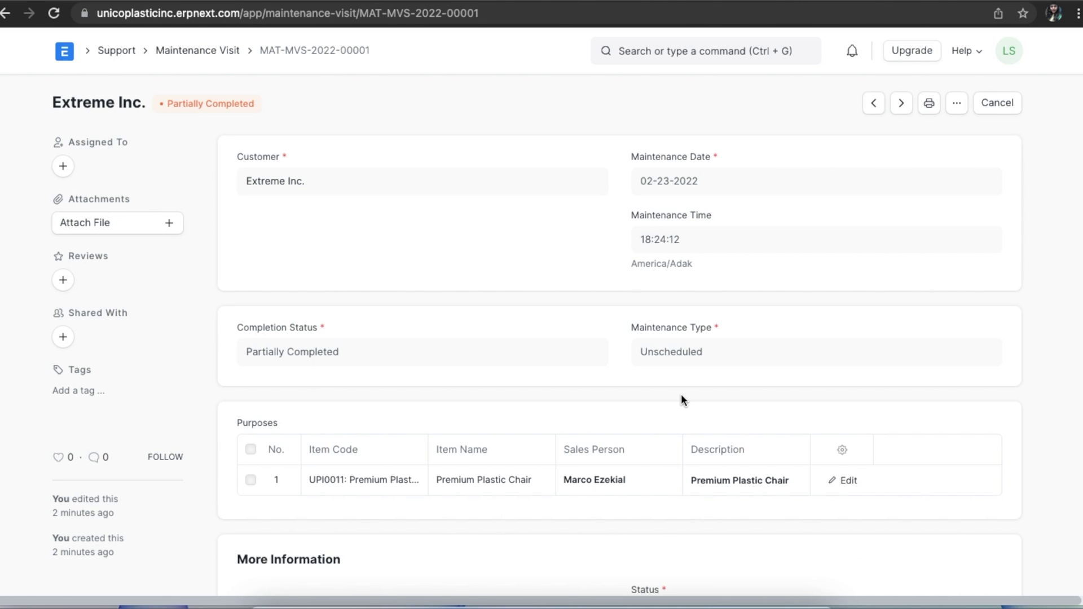
{"action": "key", "text": "alt+Left"}
- Set resolution date February 24, a Resolved By user, and details 'Repair Completed'
{"action": "scroll", "coordinate": [682, 395], "scroll_direction": "up", "scroll_amount": 2}
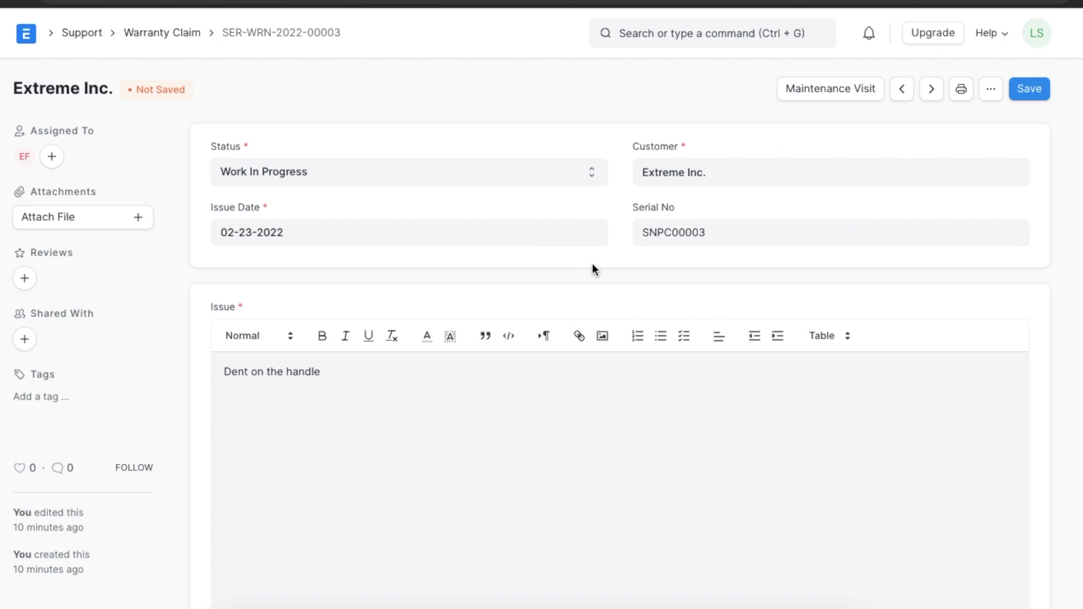
{"action": "scroll", "coordinate": [592, 268], "scroll_direction": "down", "scroll_amount": 15}
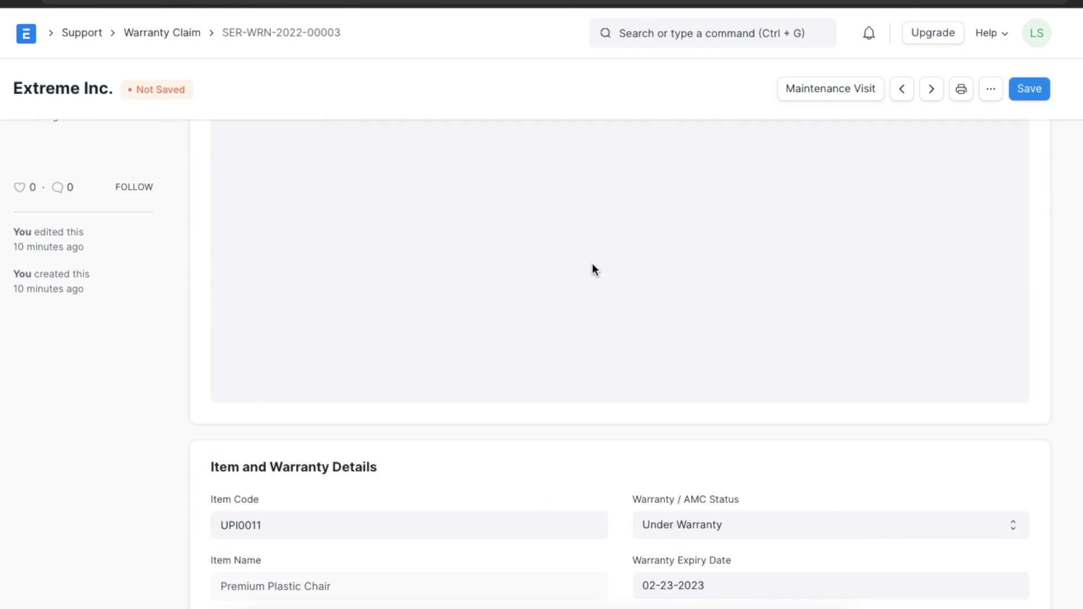
{"action": "left_click", "coordinate": [517, 265]}
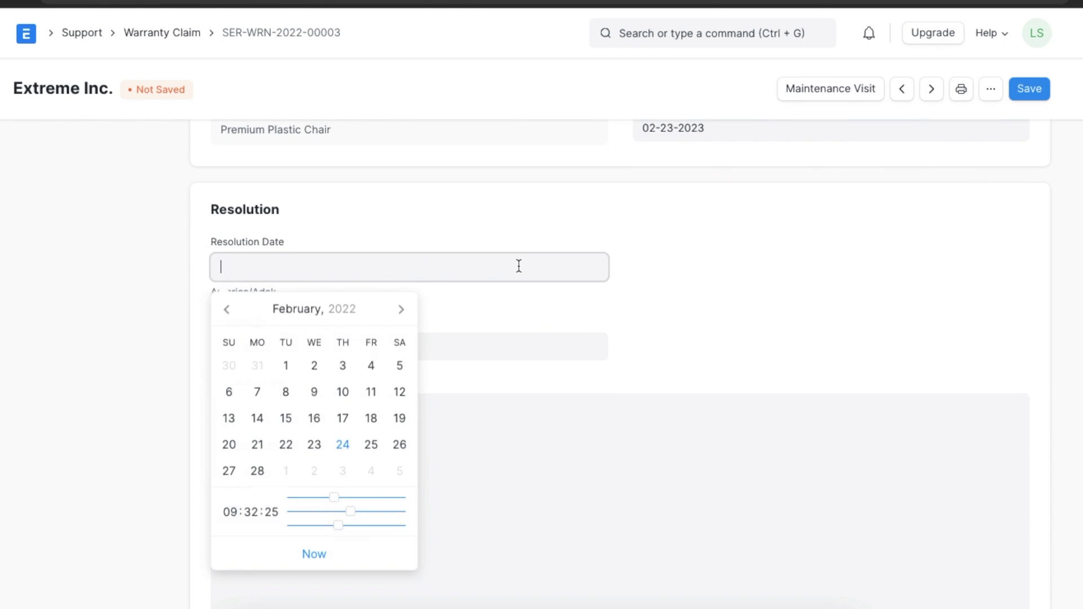
{"action": "left_click", "coordinate": [343, 445]}
{"action": "left_click", "coordinate": [342, 345]}
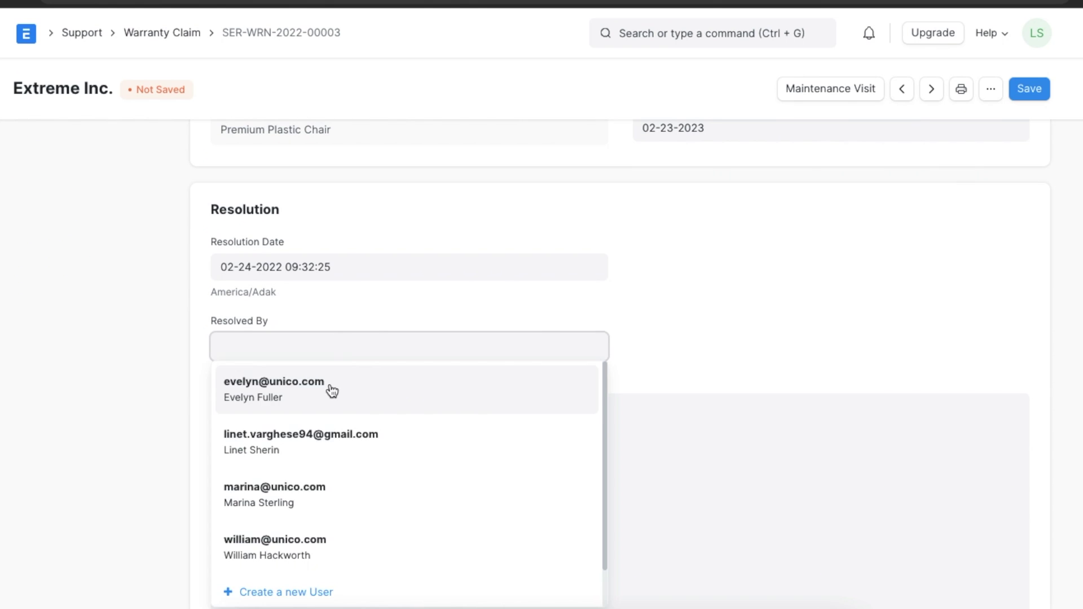
{"action": "left_click", "coordinate": [331, 391]}
{"action": "left_click", "coordinate": [317, 408]}
{"action": "type", "text": "Repair Completed"}
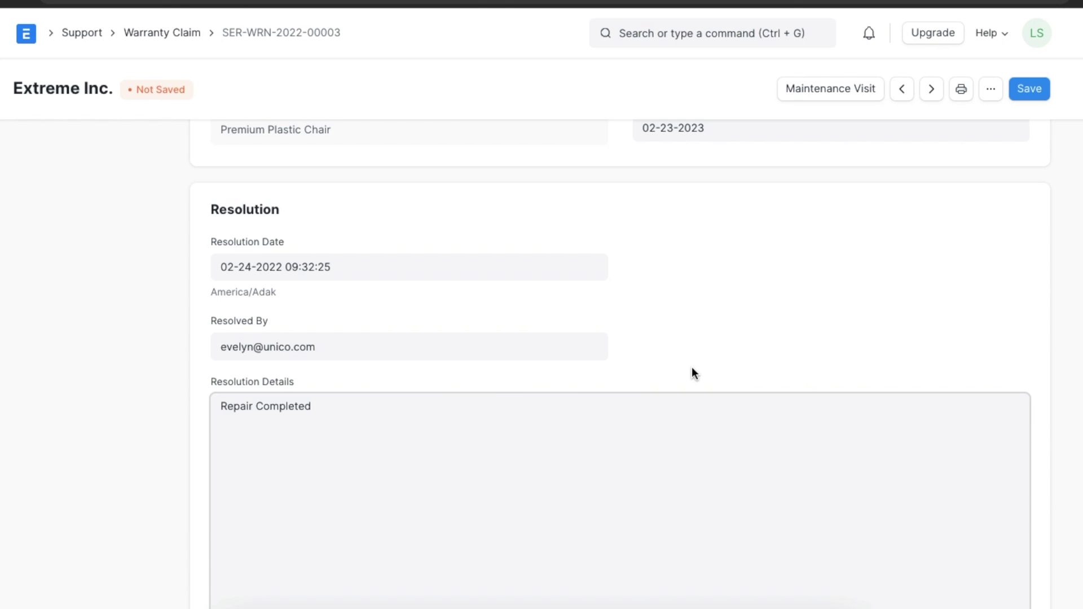
- Set the warranty claim's status to Closed
{"action": "scroll", "coordinate": [691, 366], "scroll_direction": "up", "scroll_amount": 10}
{"action": "left_click", "coordinate": [563, 173]}
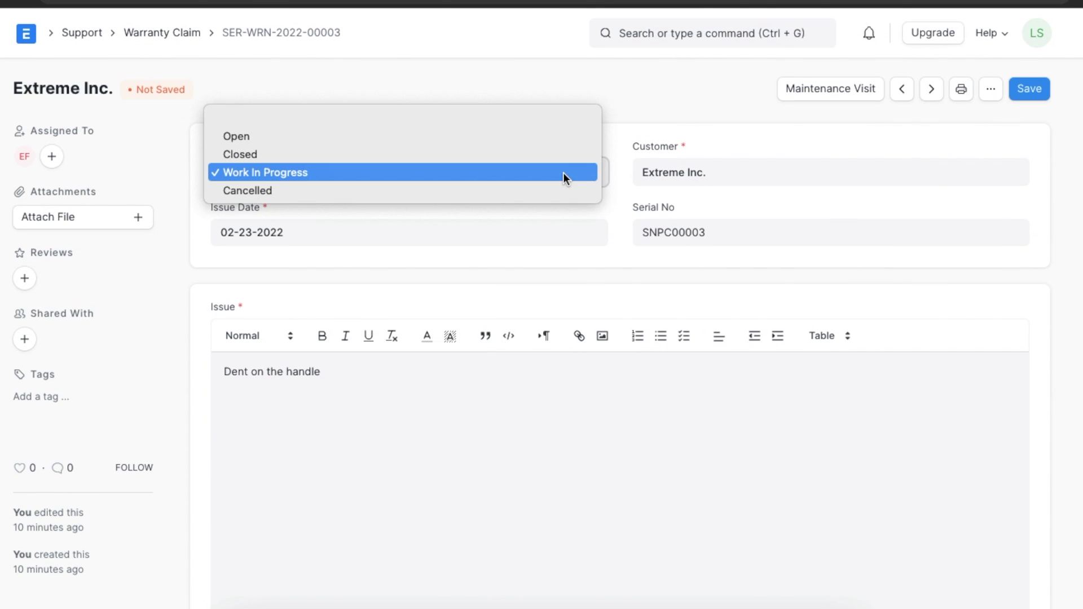
{"action": "left_click", "coordinate": [558, 159]}
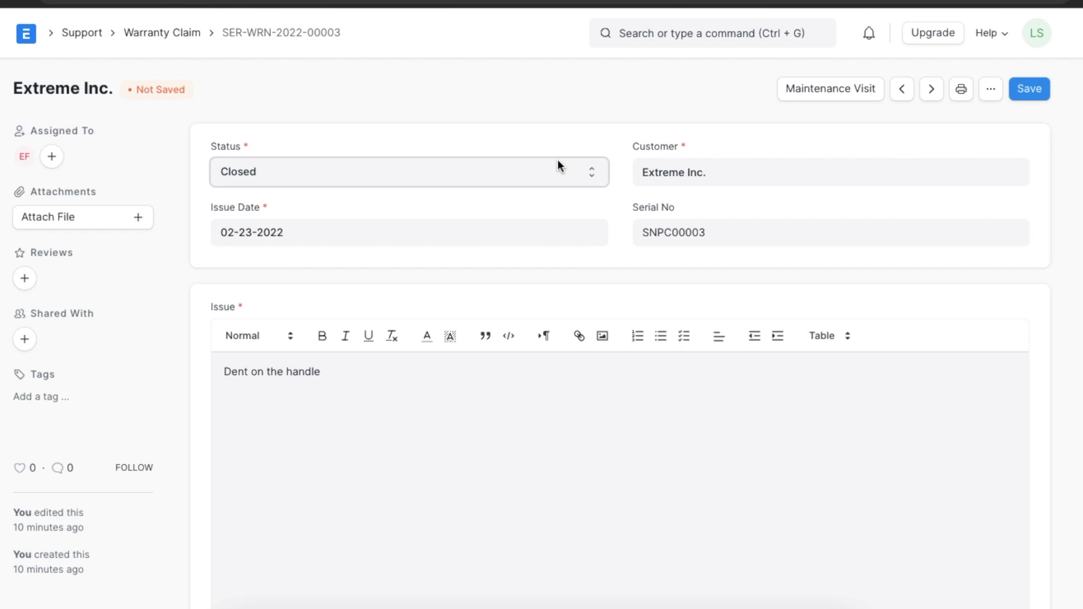
{"action": "left_click", "coordinate": [591, 172]}
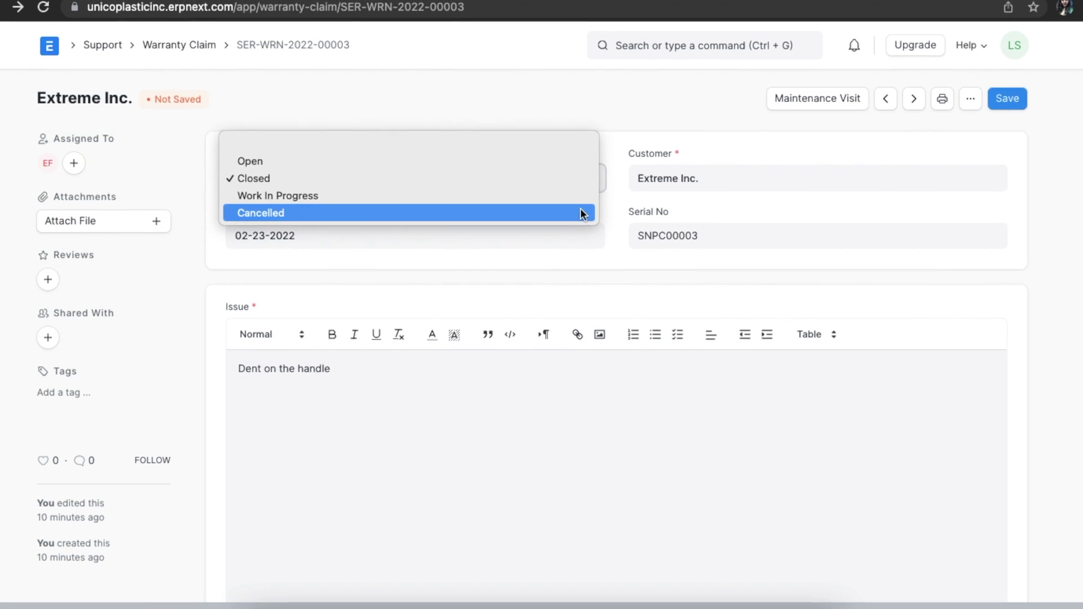
- Switch the status from Closed to Cancelled and save SER-WRN-2022-00003
{"action": "left_click", "coordinate": [581, 215]}
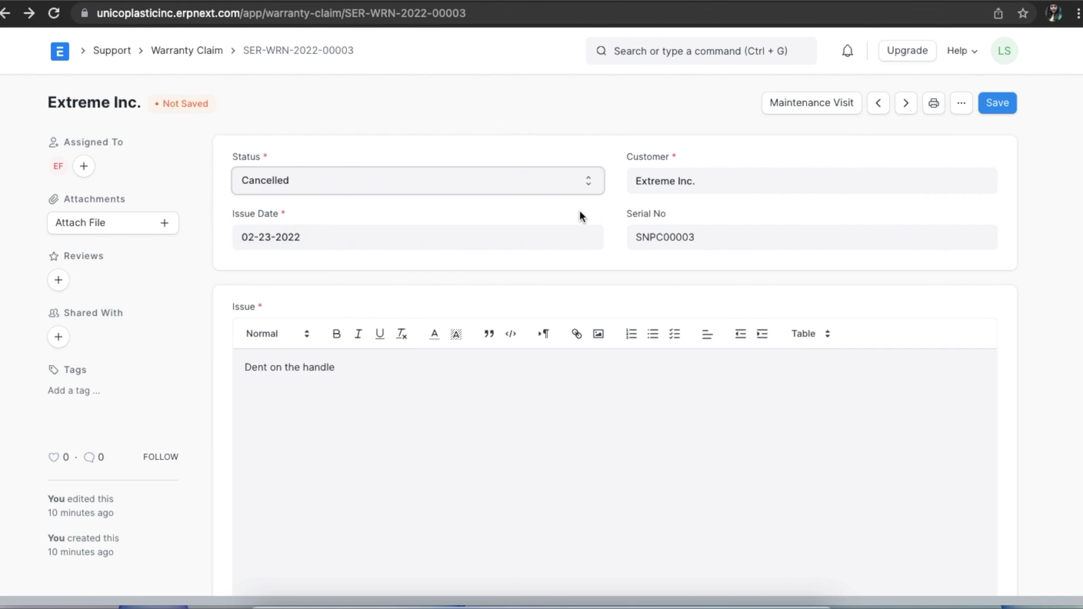
{"action": "left_click", "coordinate": [589, 209]}
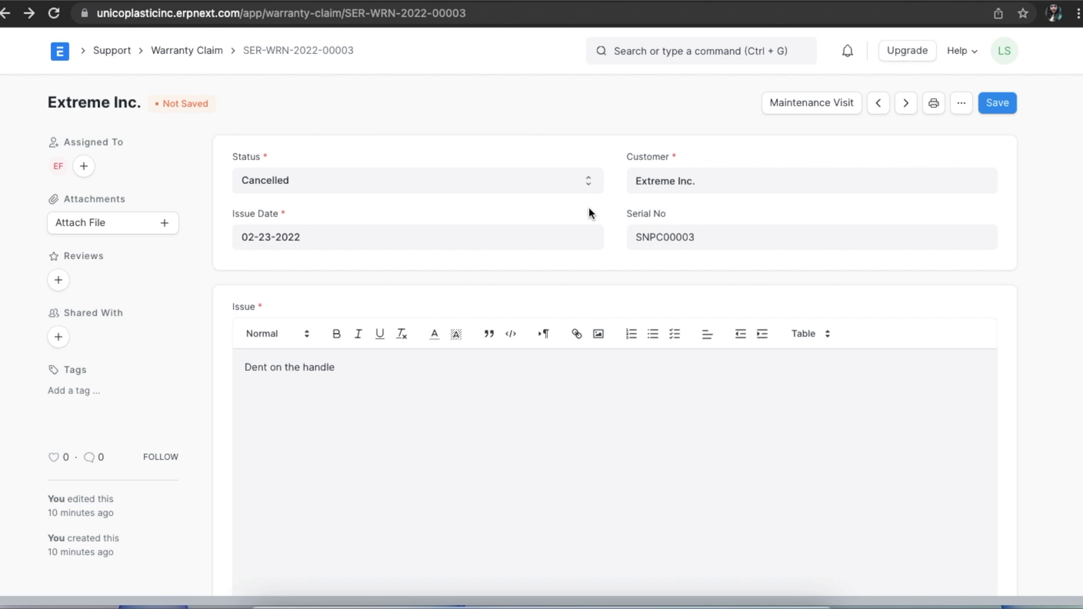
{"action": "left_click", "coordinate": [999, 103]}
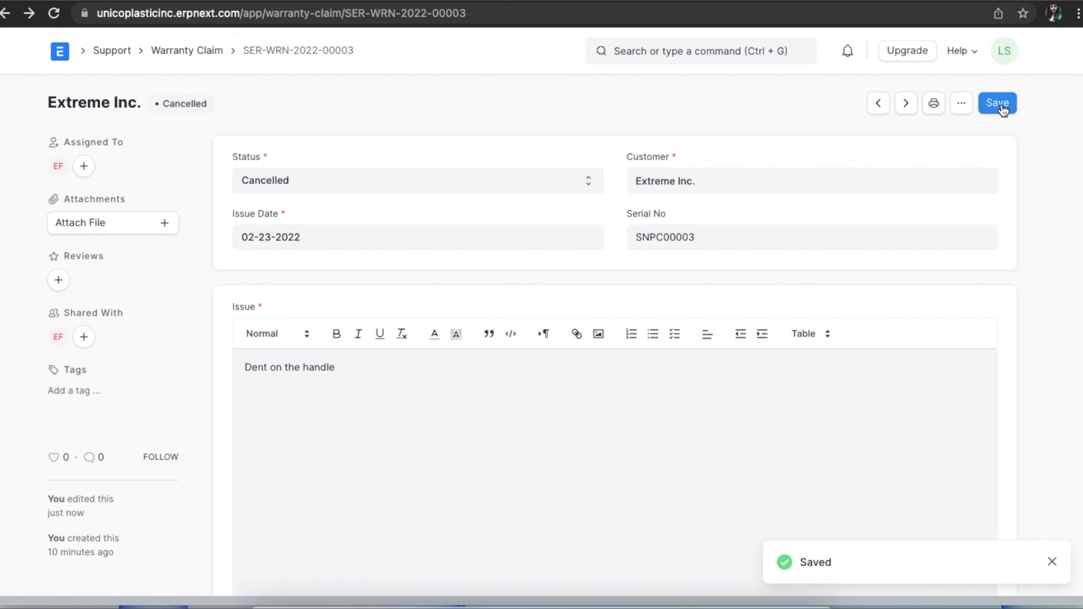
{"action": "scroll", "coordinate": [692, 282], "scroll_direction": "down", "scroll_amount": 15}
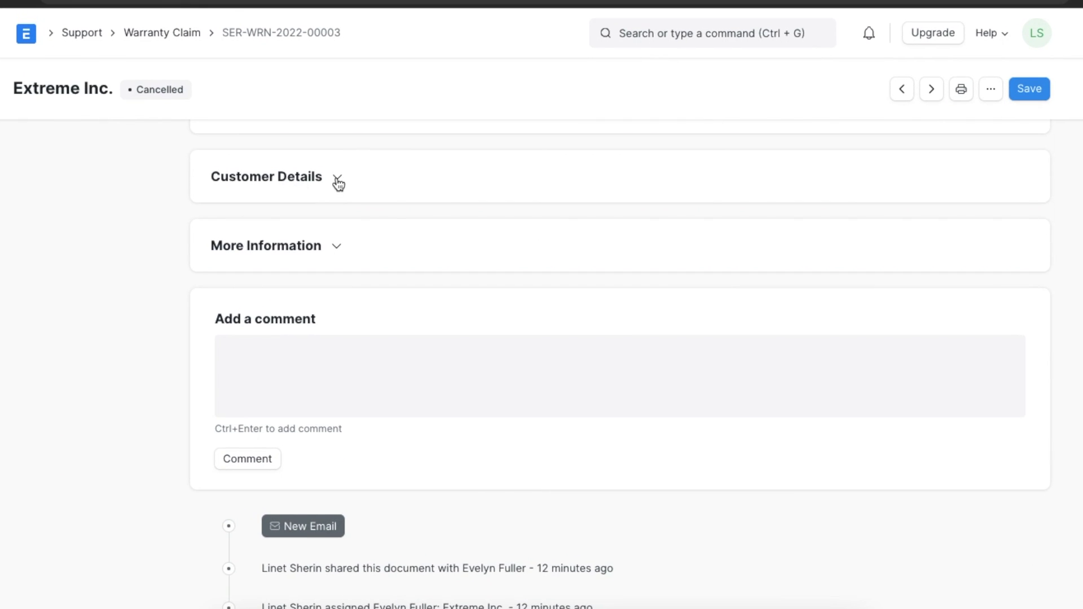
- Paste a separate service address into the Service Address field under Customer Details
{"action": "left_click", "coordinate": [337, 180]}
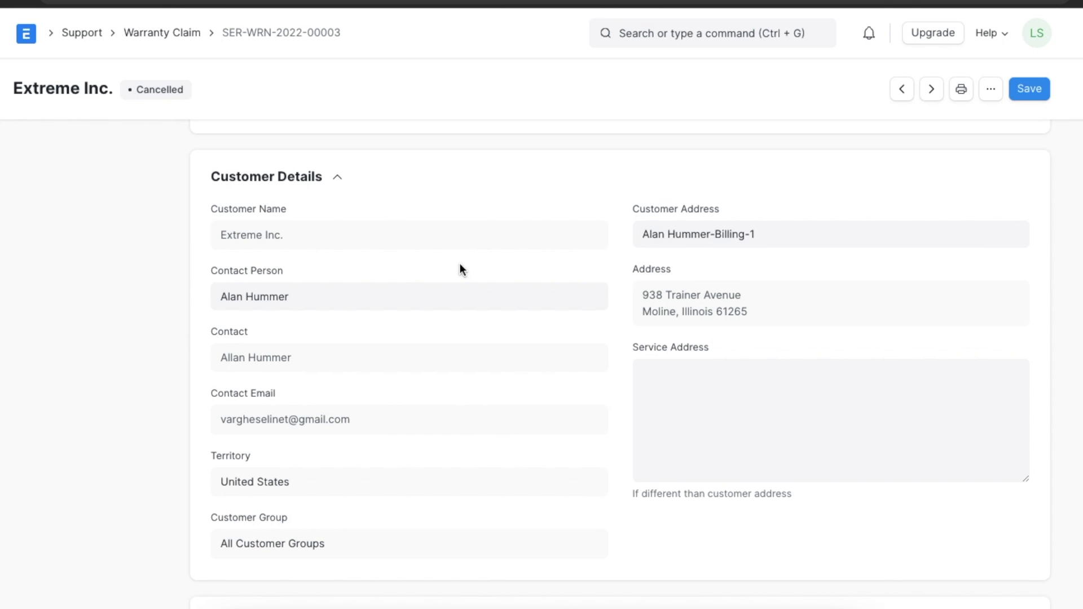
{"action": "scroll", "coordinate": [540, 394], "scroll_direction": "down", "scroll_amount": 1}
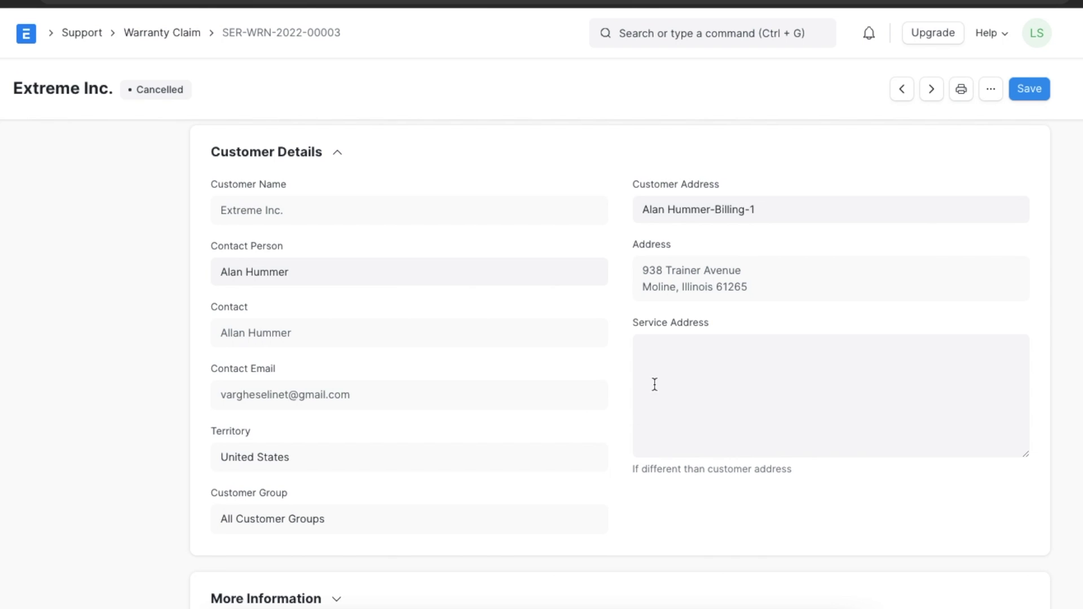
{"action": "left_click", "coordinate": [671, 365]}
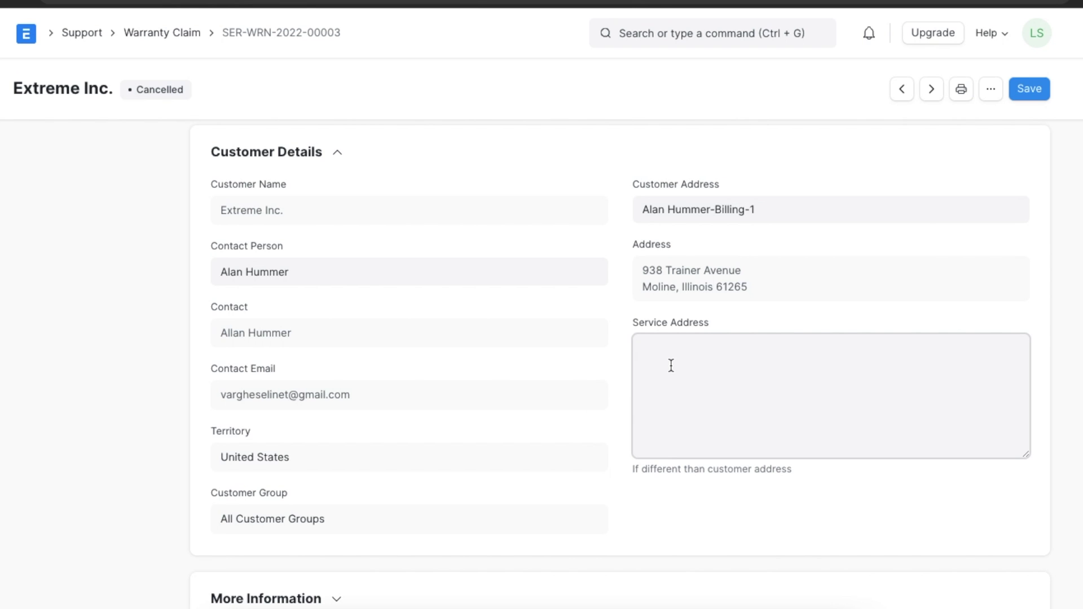
{"action": "left_click", "coordinate": [624, 387]}
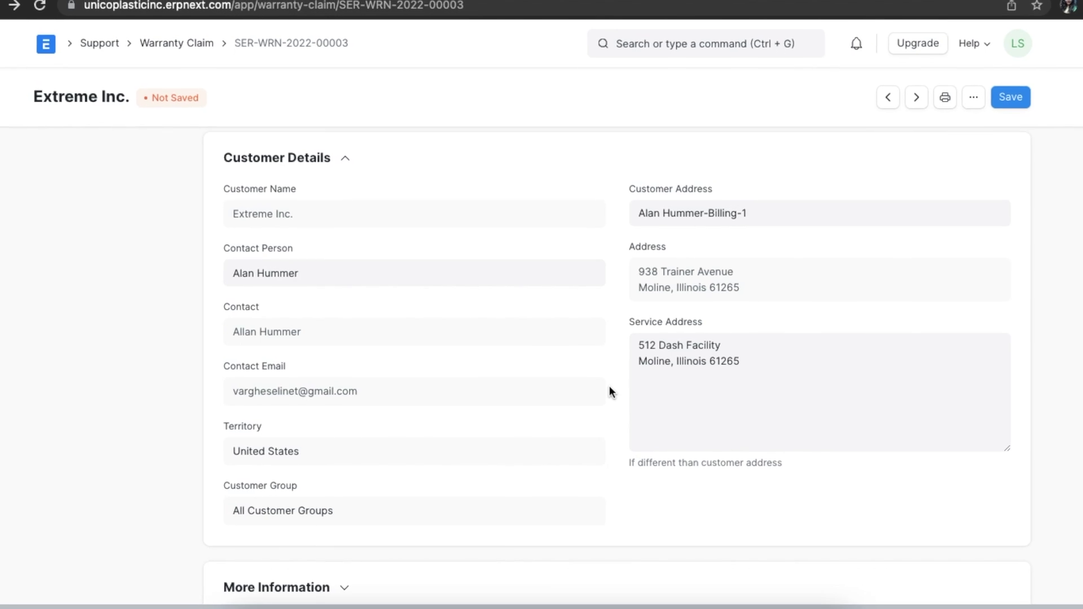
- Under More Information, enter the person's name in the Raised By field
{"action": "scroll", "coordinate": [685, 562], "scroll_direction": "down", "scroll_amount": 3}
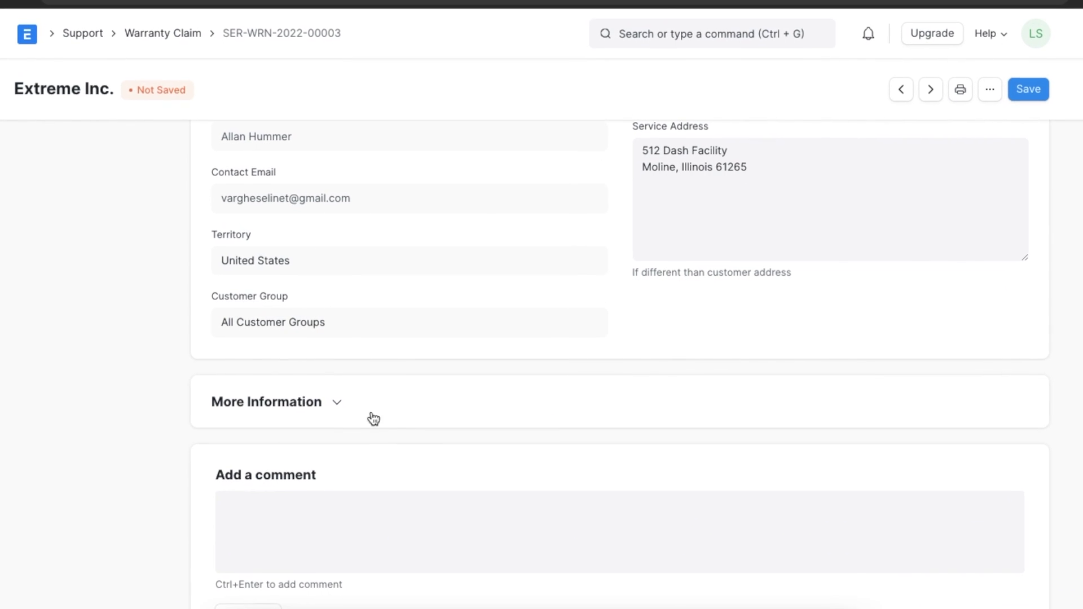
{"action": "left_click", "coordinate": [357, 433]}
{"action": "scroll", "coordinate": [346, 411], "scroll_direction": "down", "scroll_amount": 3}
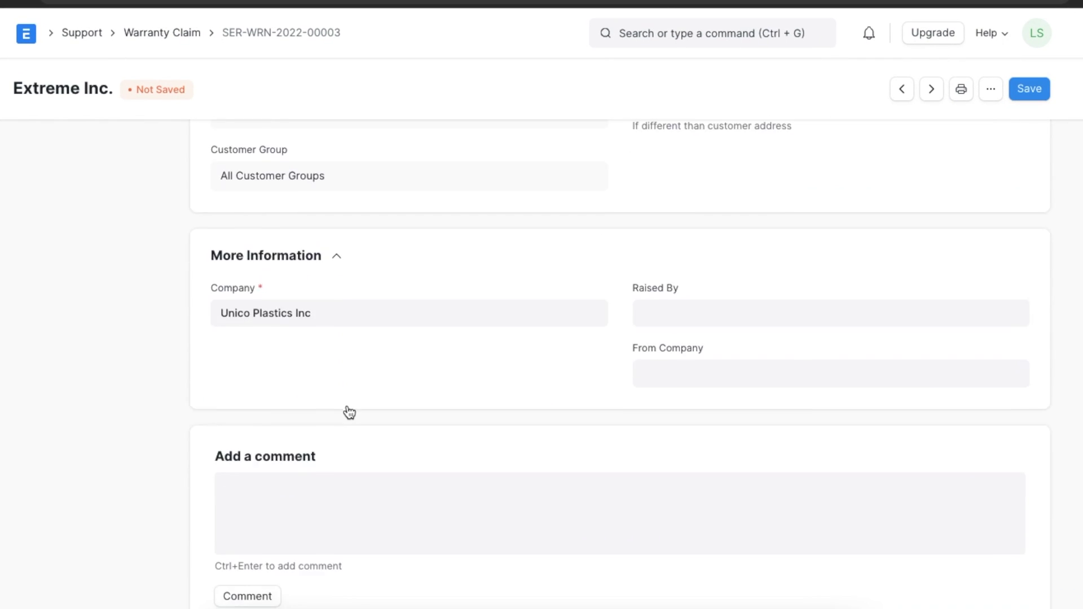
{"action": "left_click", "coordinate": [656, 310]}
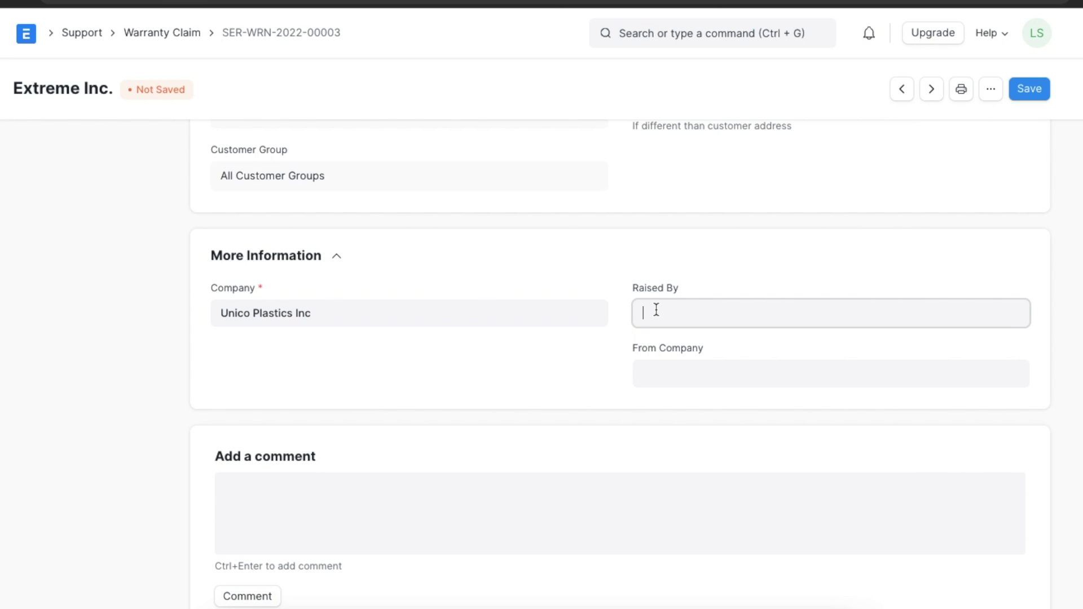
- Set From Company to Extreme Inc. and save the warranty claim
{"action": "left_click", "coordinate": [659, 365]}
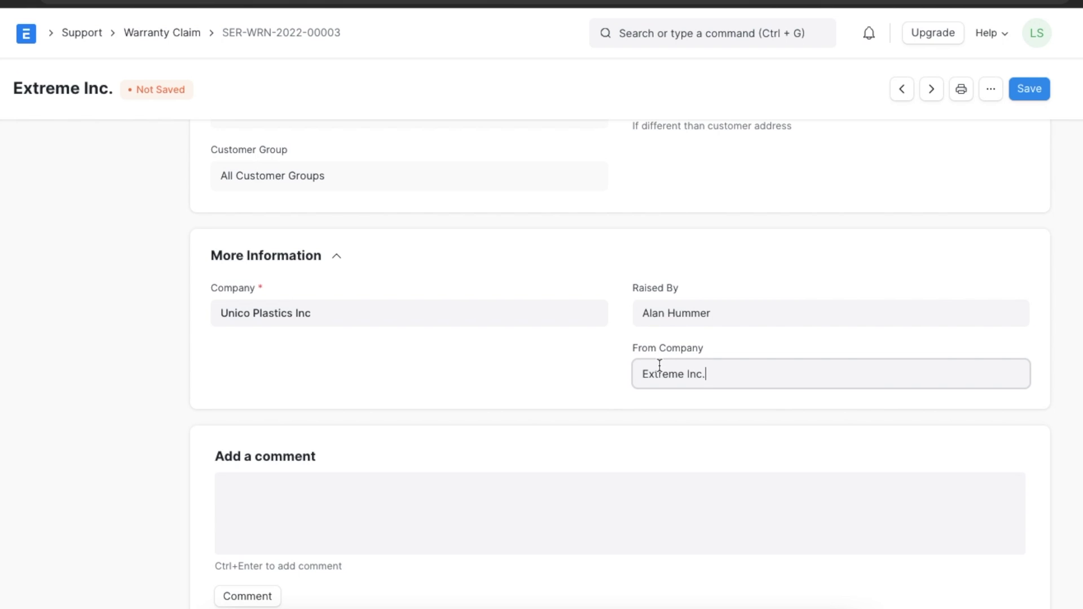
{"action": "type", "text": "Extreme Inc."}
{"action": "left_click", "coordinate": [1032, 90]}
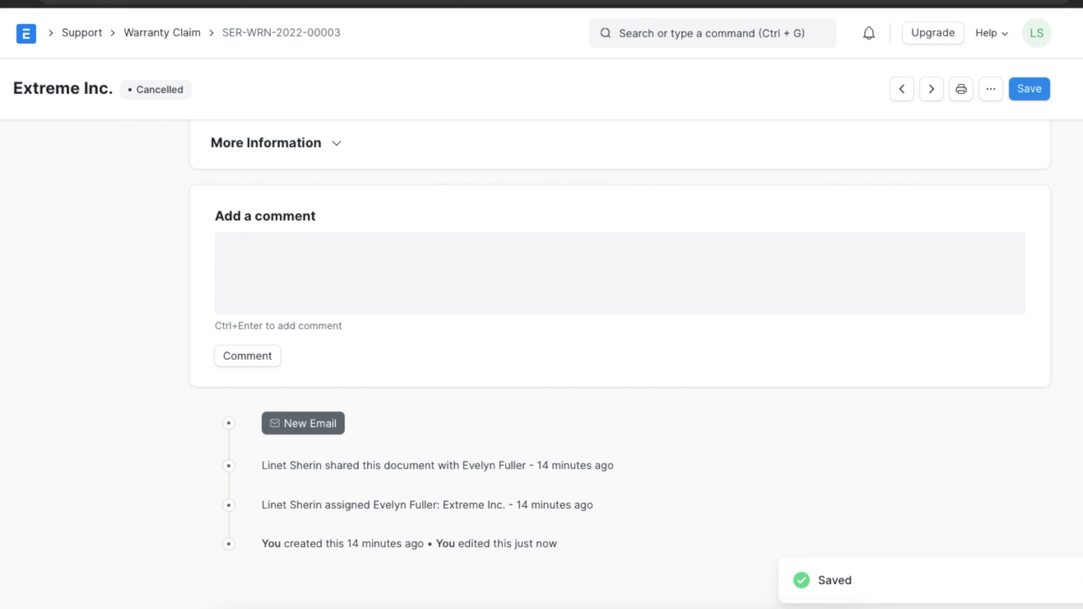